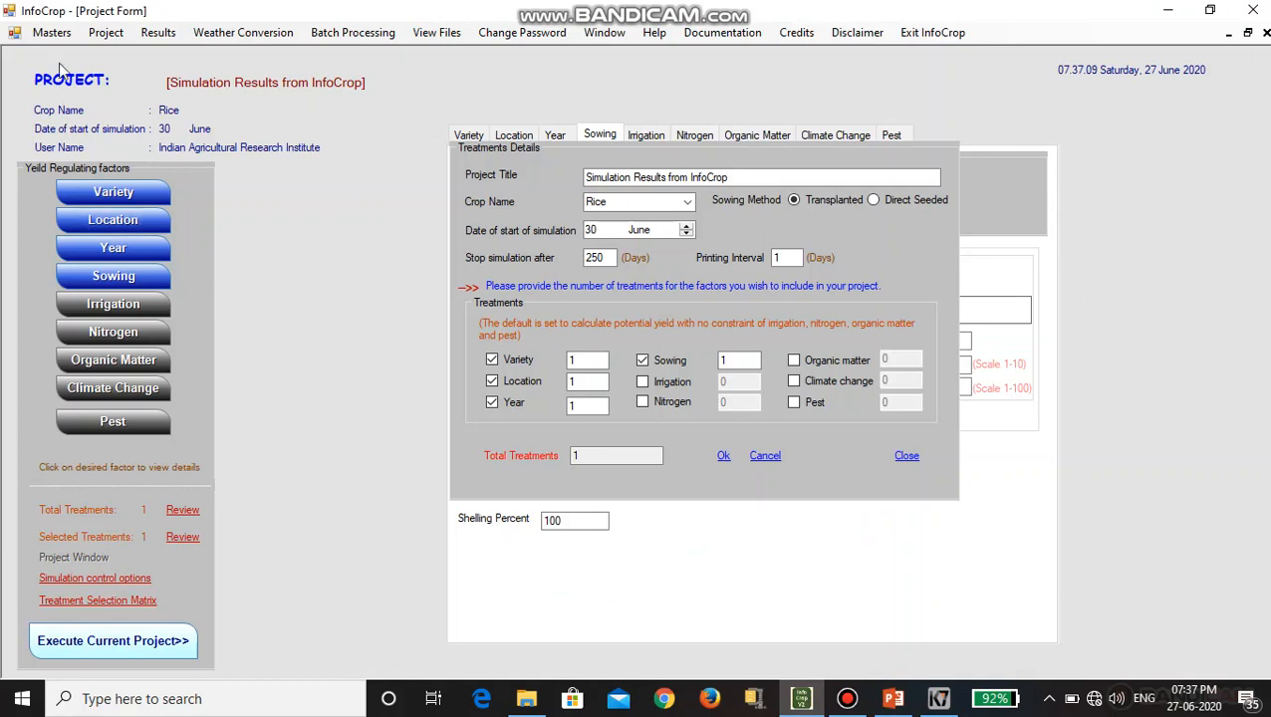
# Set up a project with Rice as the crop and Transplanted as the sowing method, and accept the treatment details
pyautogui.click(106, 33)
pyautogui.click(128, 54)
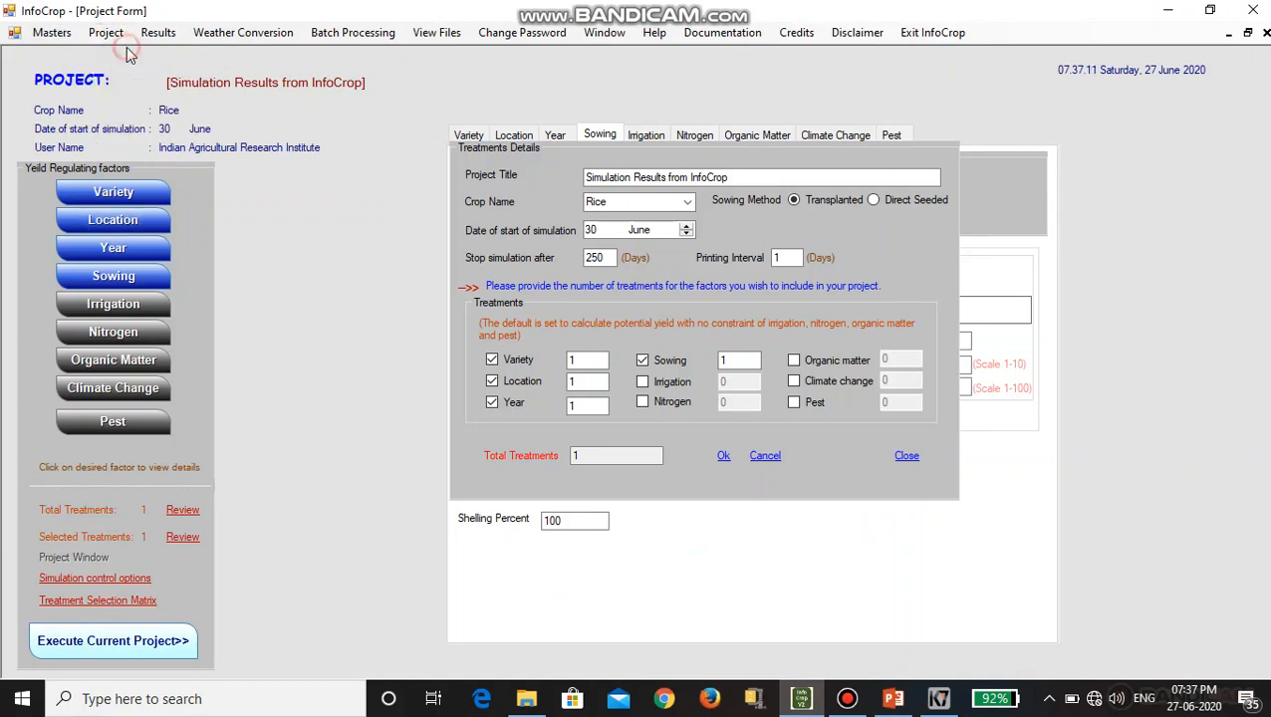
pyautogui.click(688, 203)
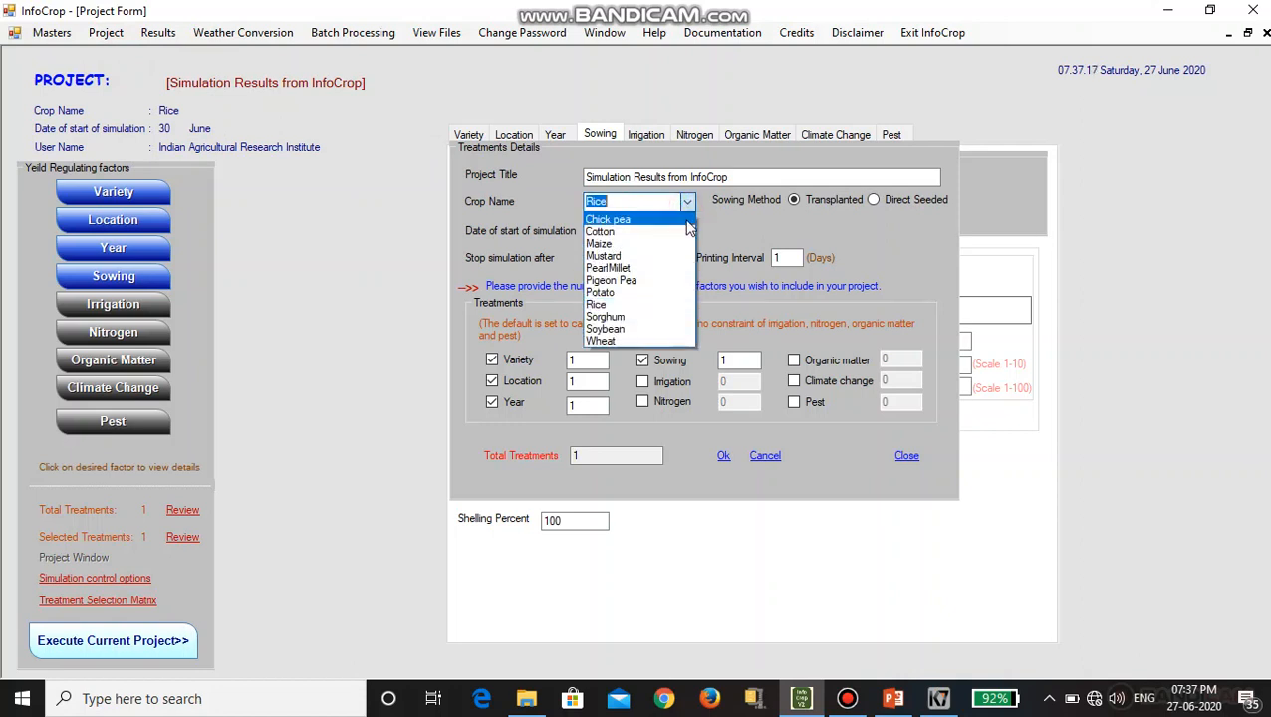
pyautogui.click(658, 305)
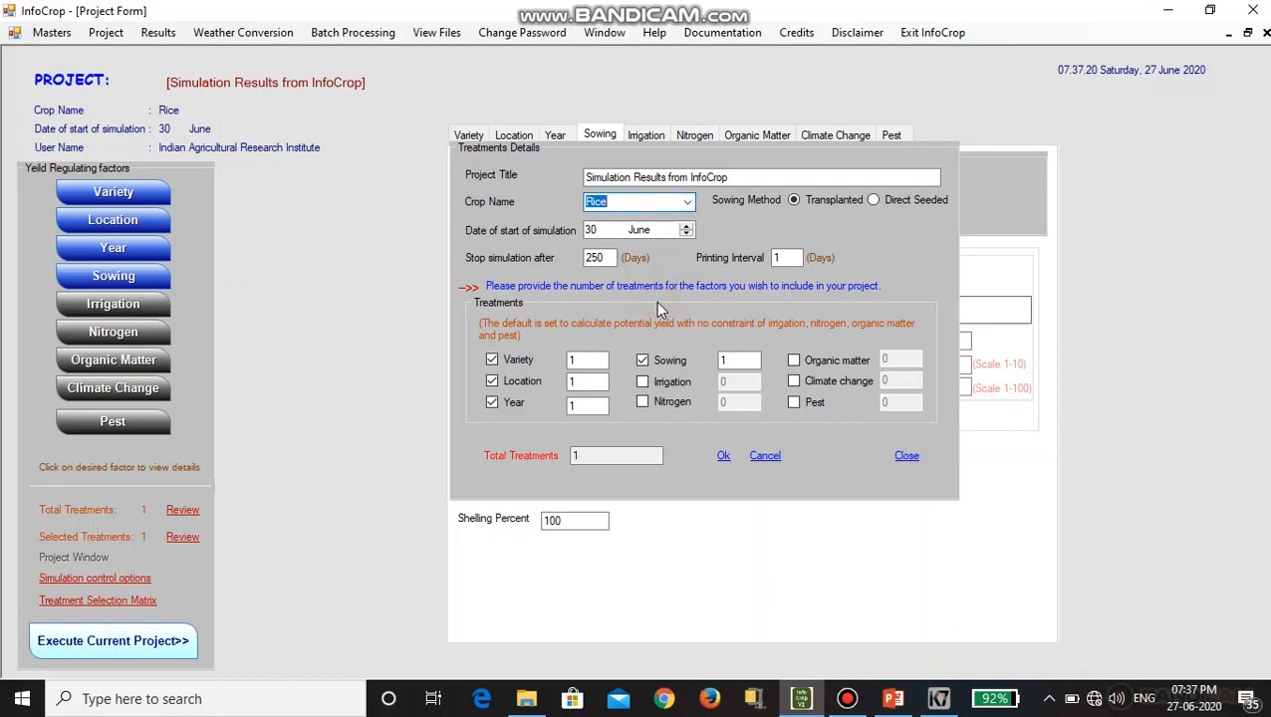
pyautogui.click(795, 201)
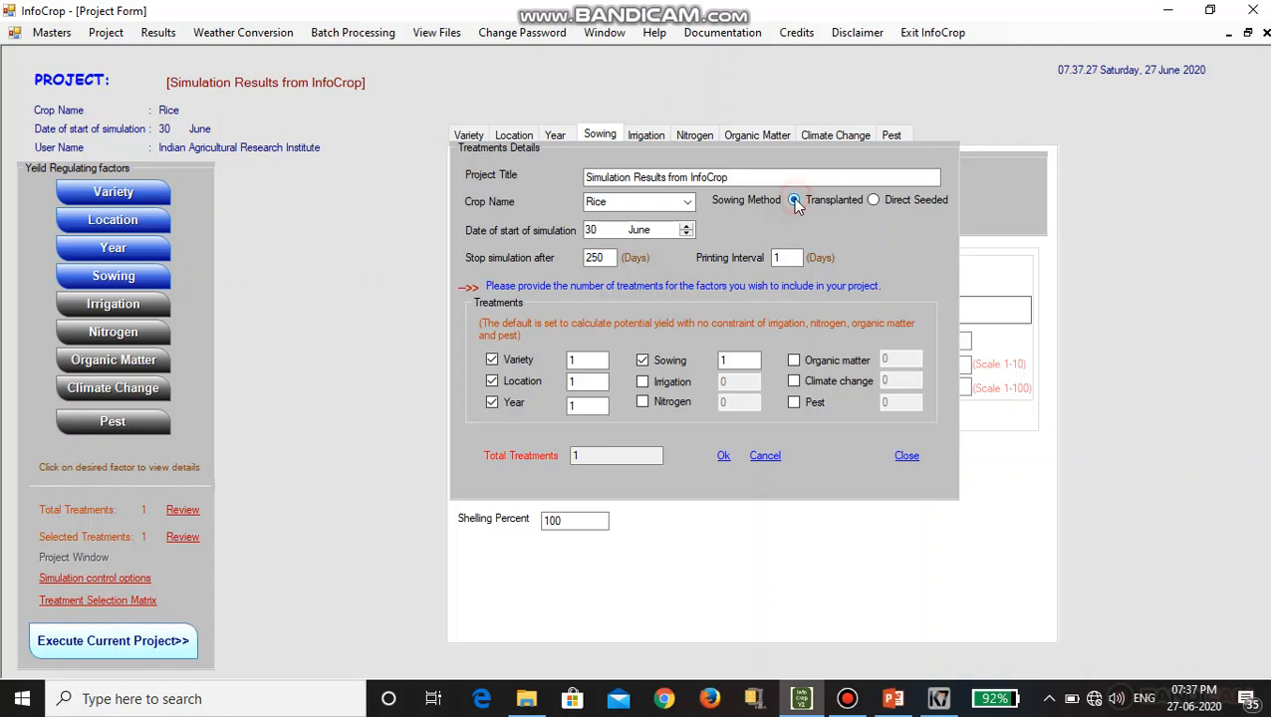
pyautogui.click(722, 456)
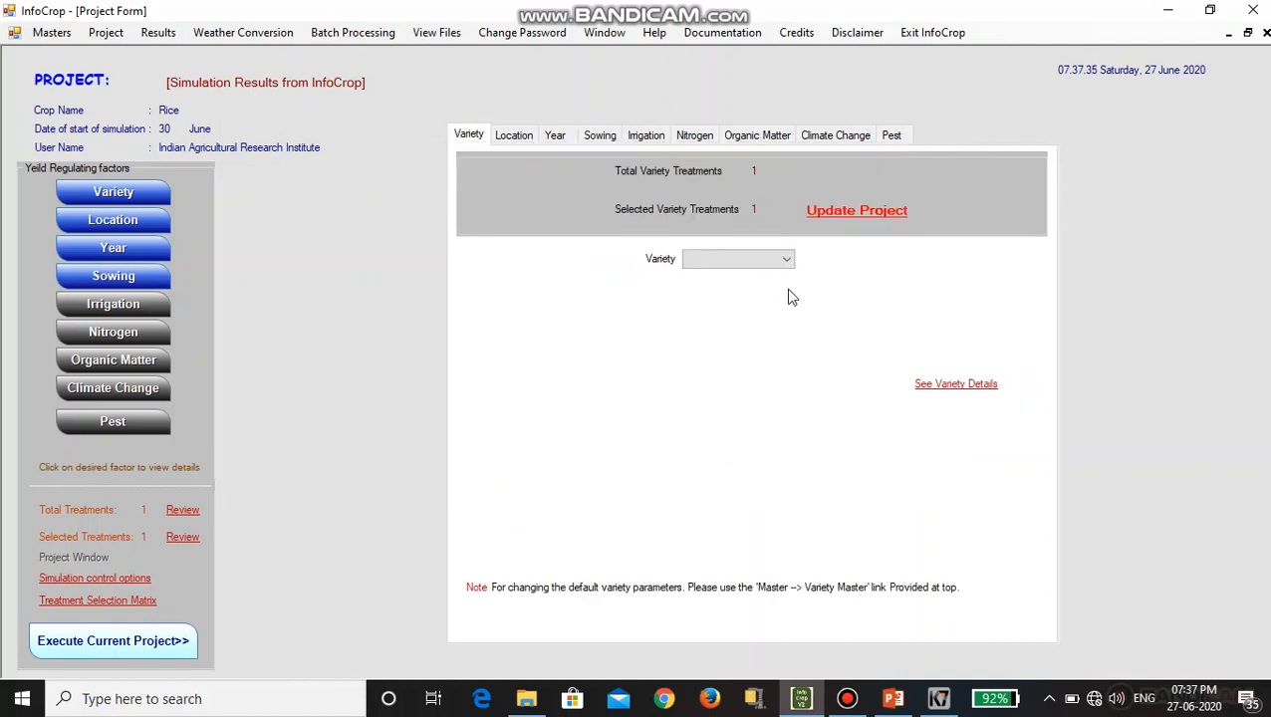
# Select the rice variety IR 36, check it against the problem slide, and include the variety treatment in the project
pyautogui.click(785, 259)
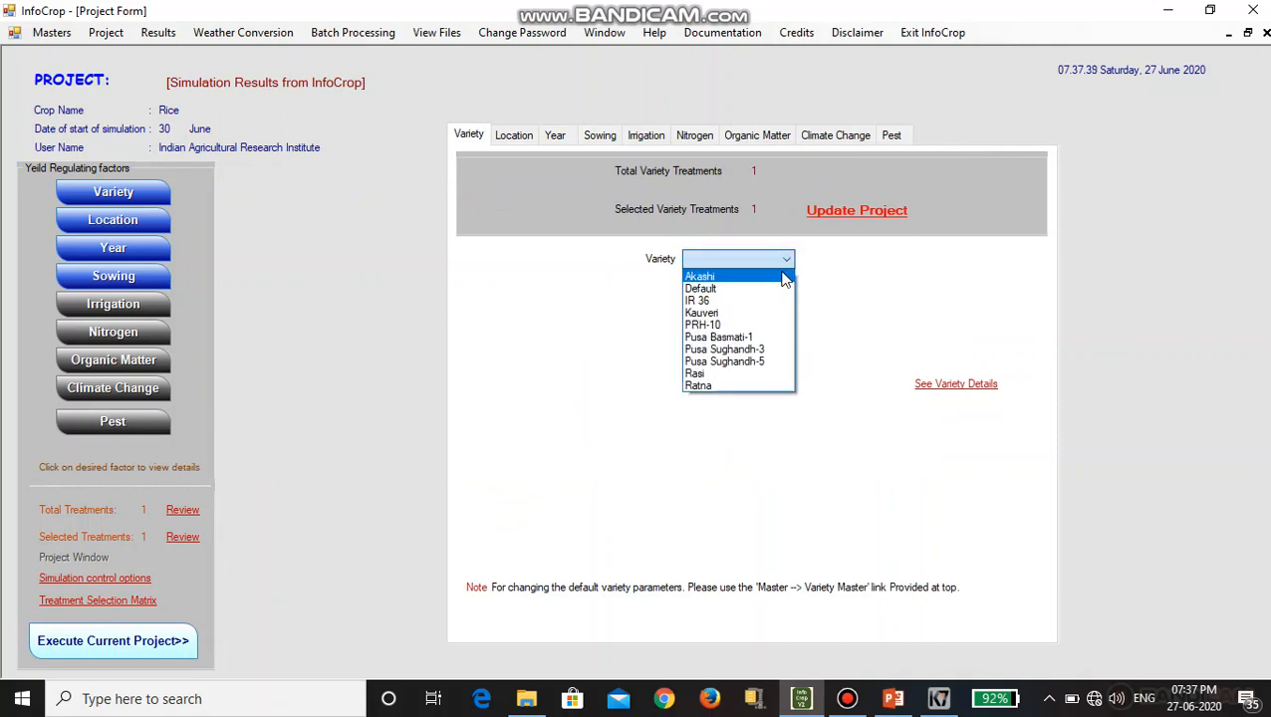
pyautogui.click(772, 300)
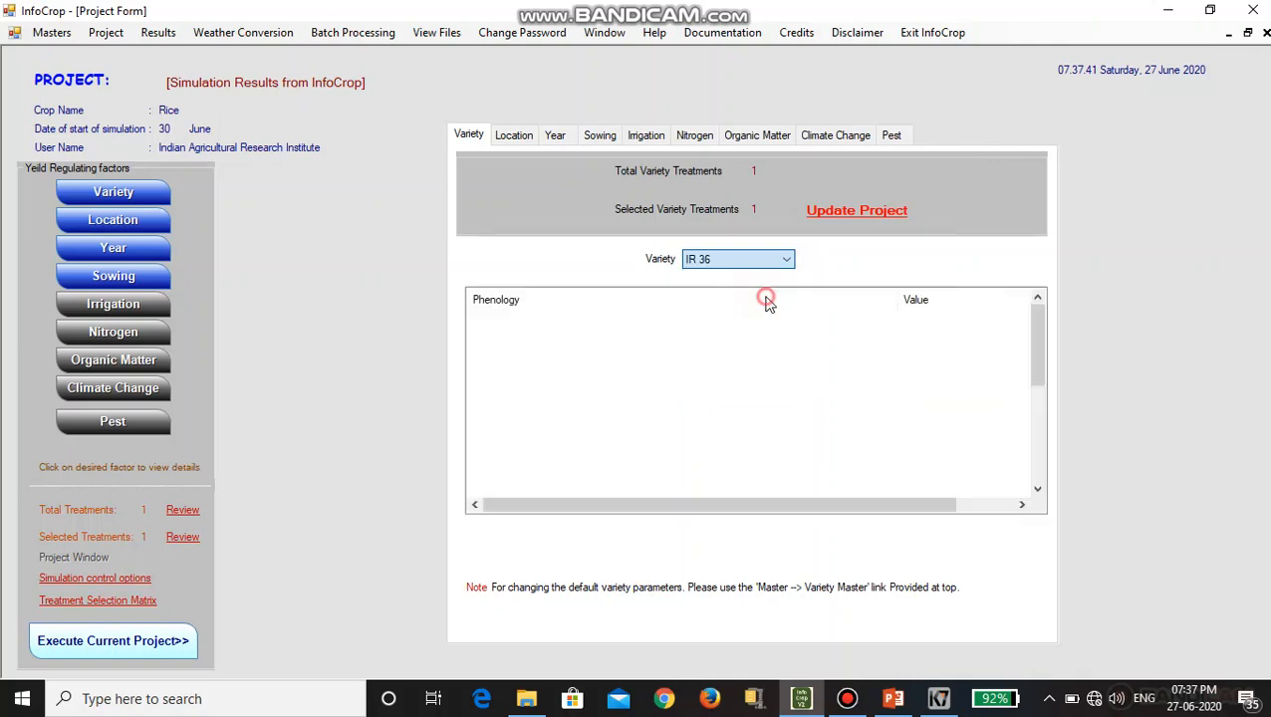
pyautogui.click(894, 698)
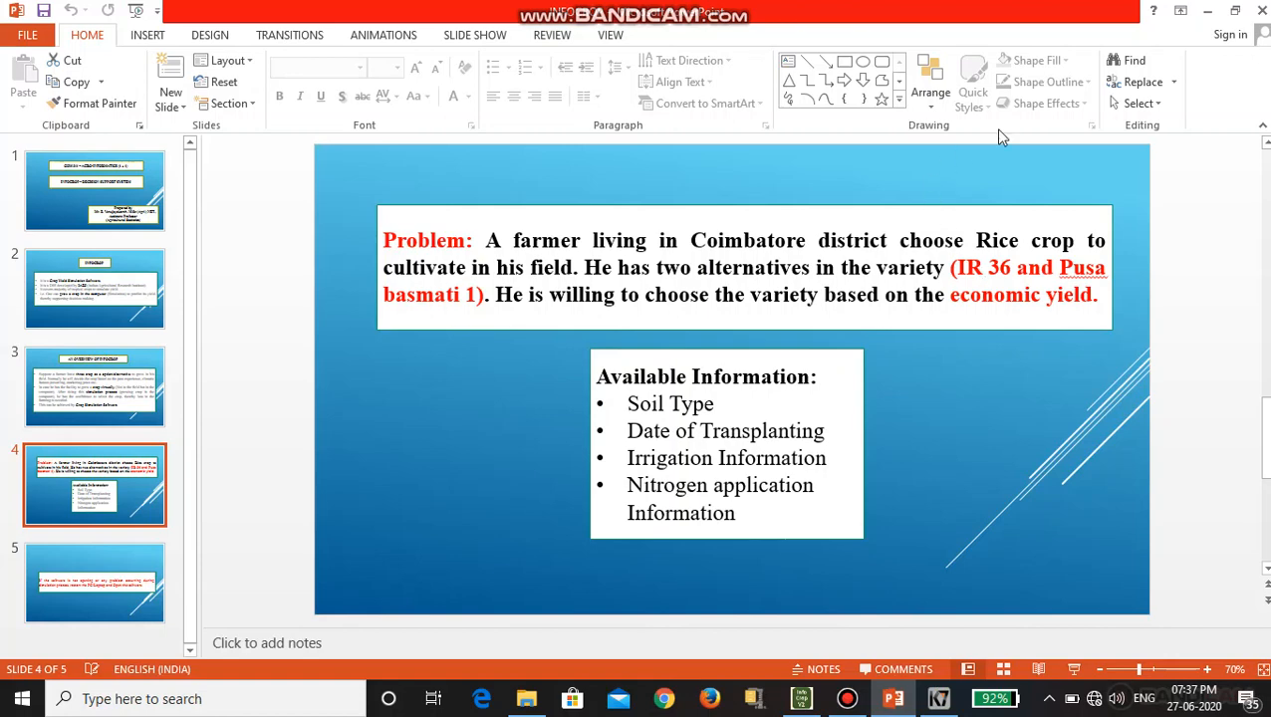
pyautogui.click(1207, 11)
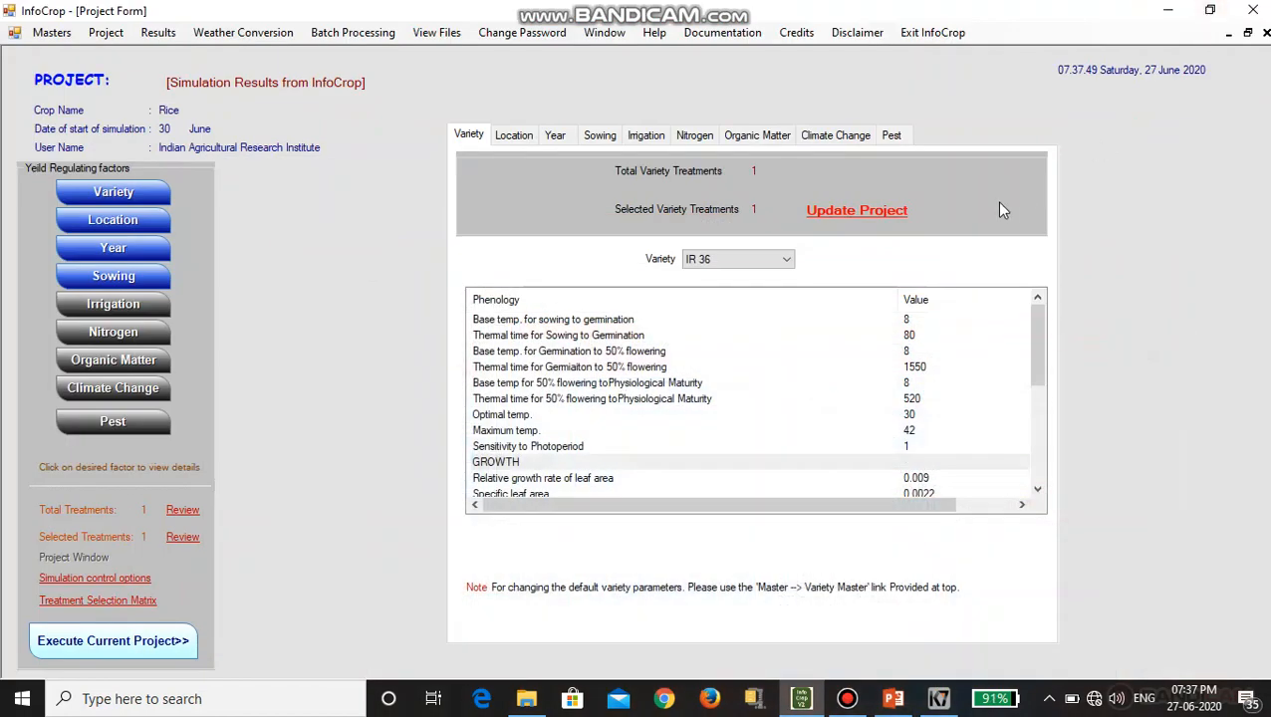
pyautogui.click(873, 217)
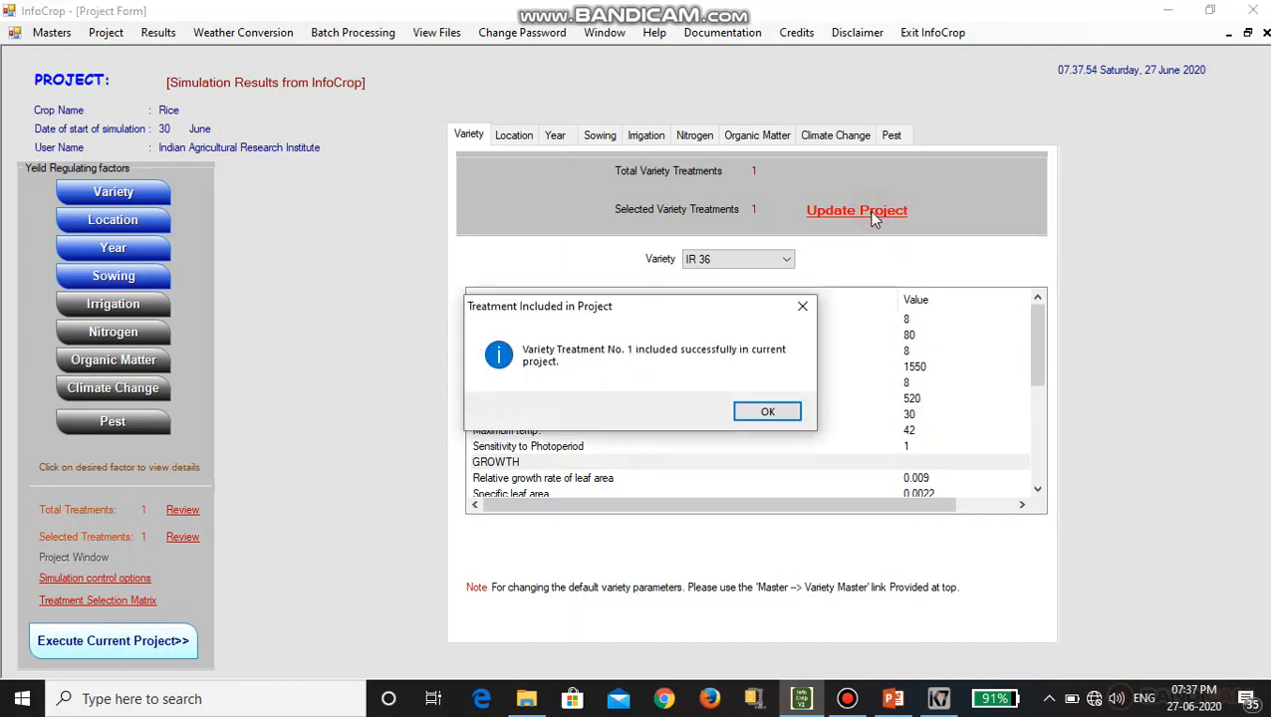
pyautogui.click(768, 412)
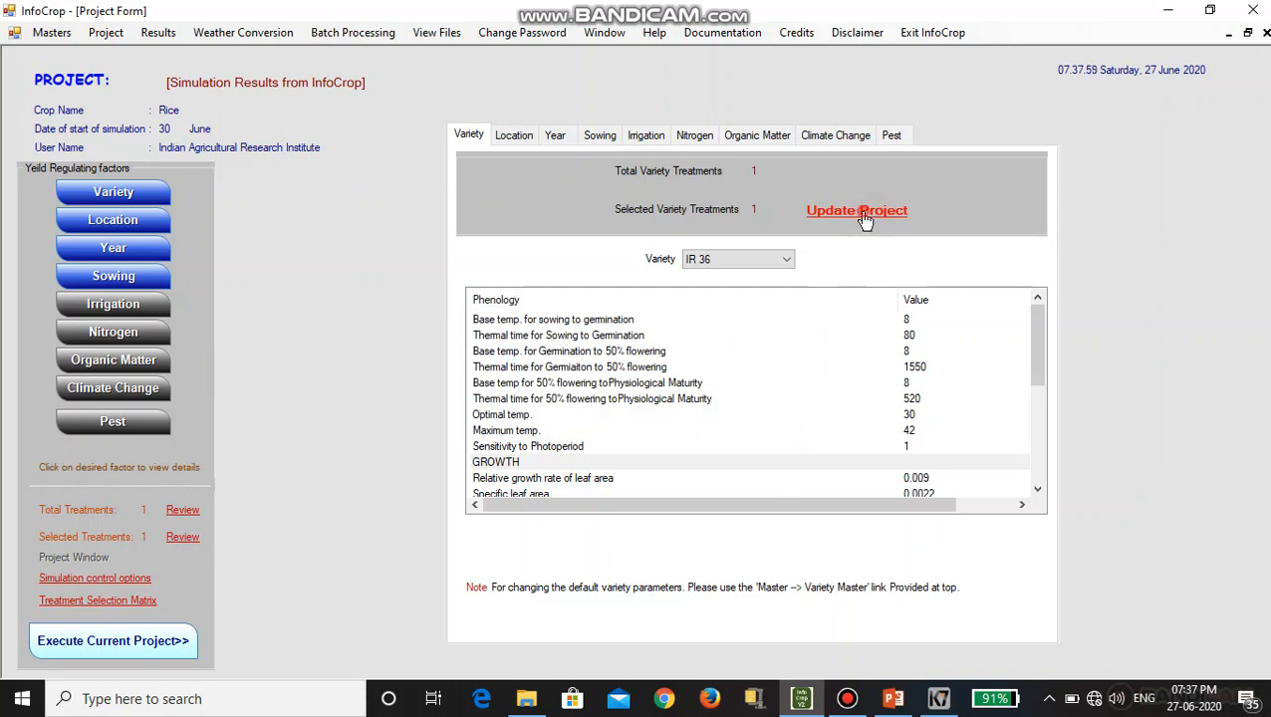
pyautogui.click(865, 219)
pyautogui.click(788, 407)
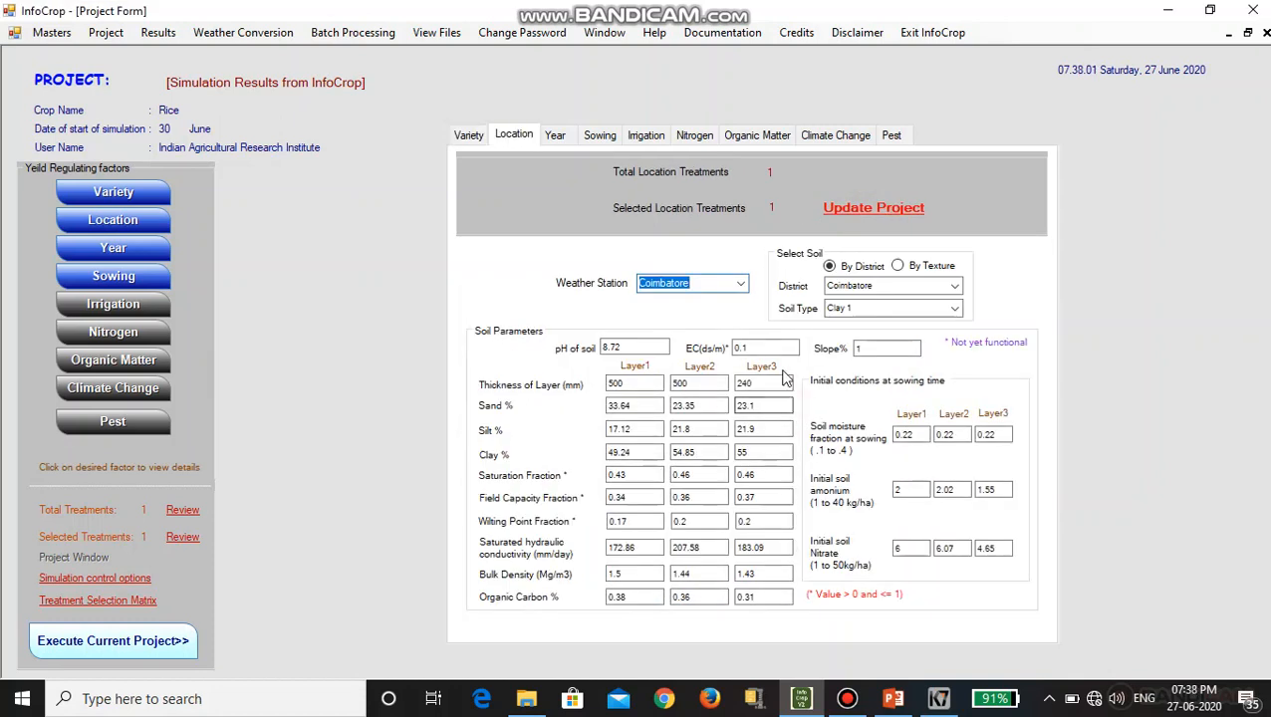
# Choose the Coimbatore weather station and district with soil type Clay 1, and include the location treatment in the project
pyautogui.click(741, 285)
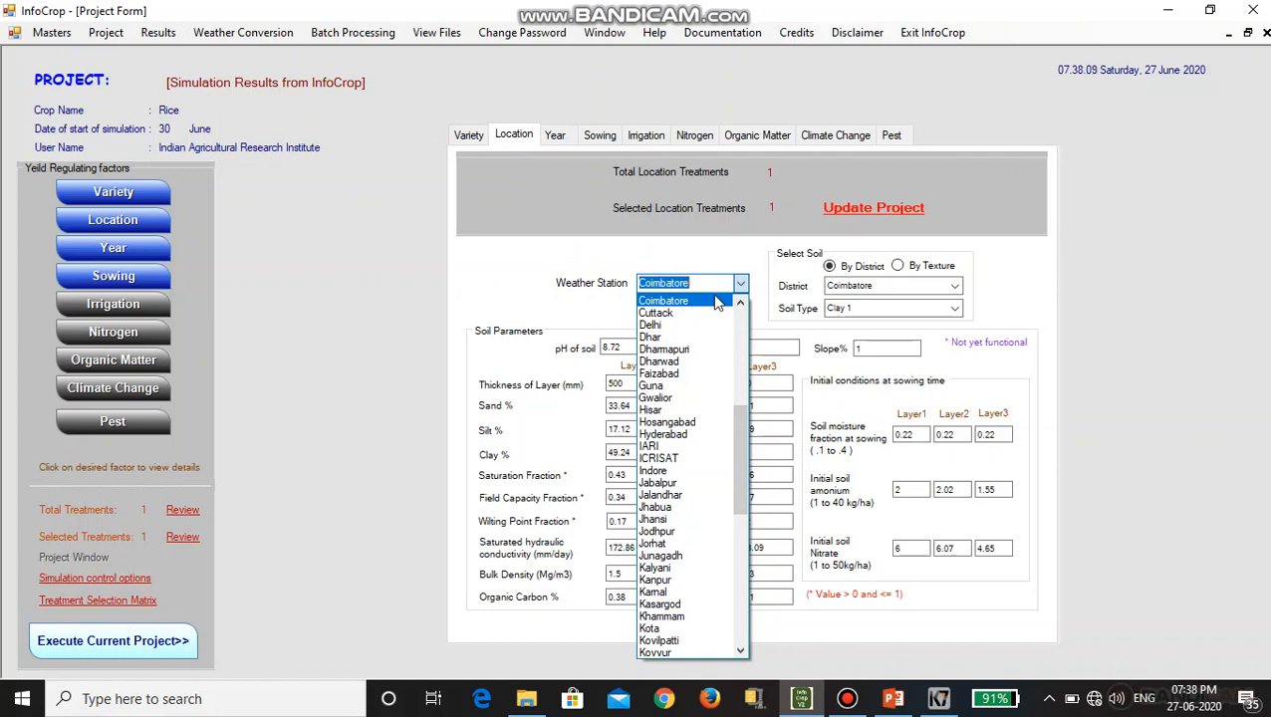
pyautogui.click(715, 302)
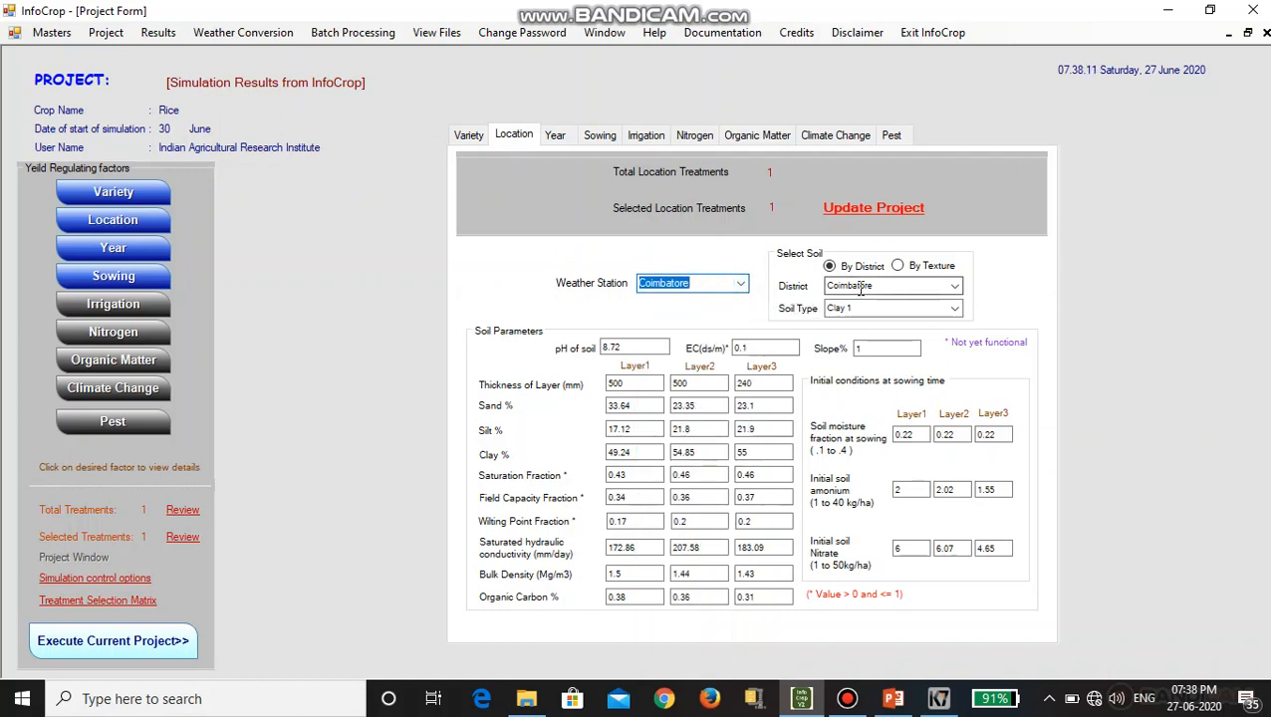
pyautogui.click(955, 290)
pyautogui.click(954, 290)
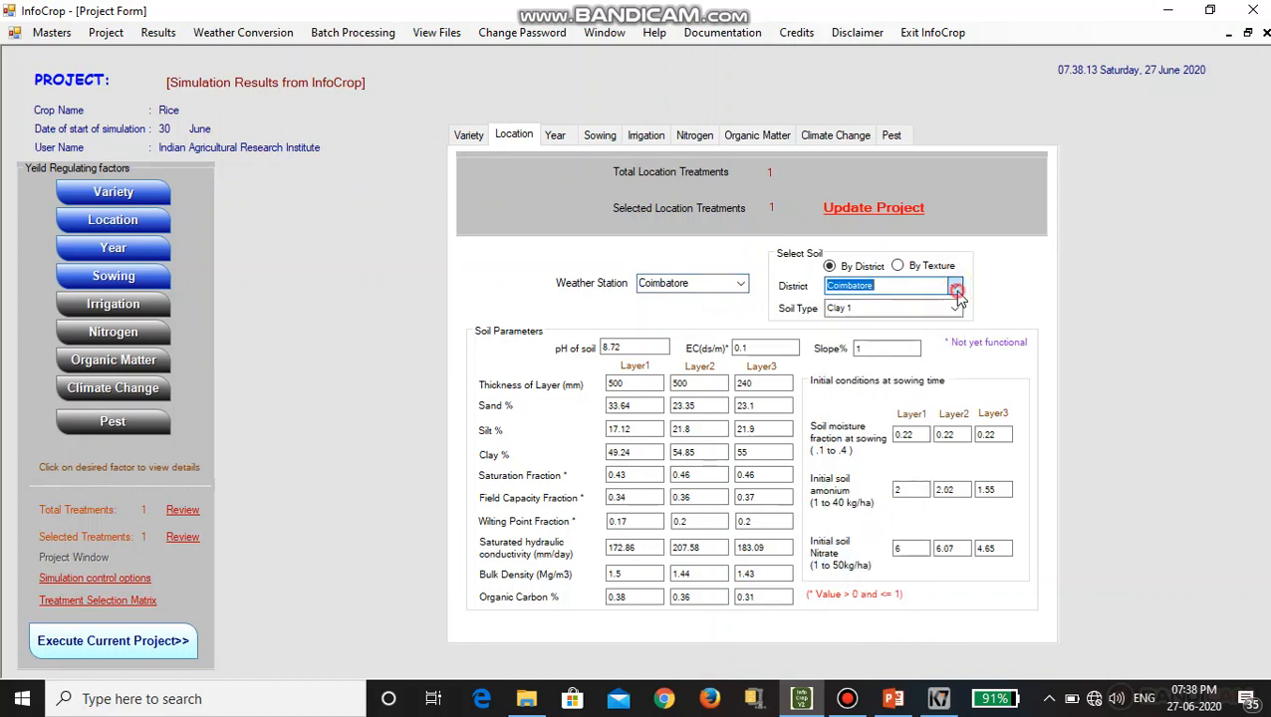
pyautogui.click(955, 309)
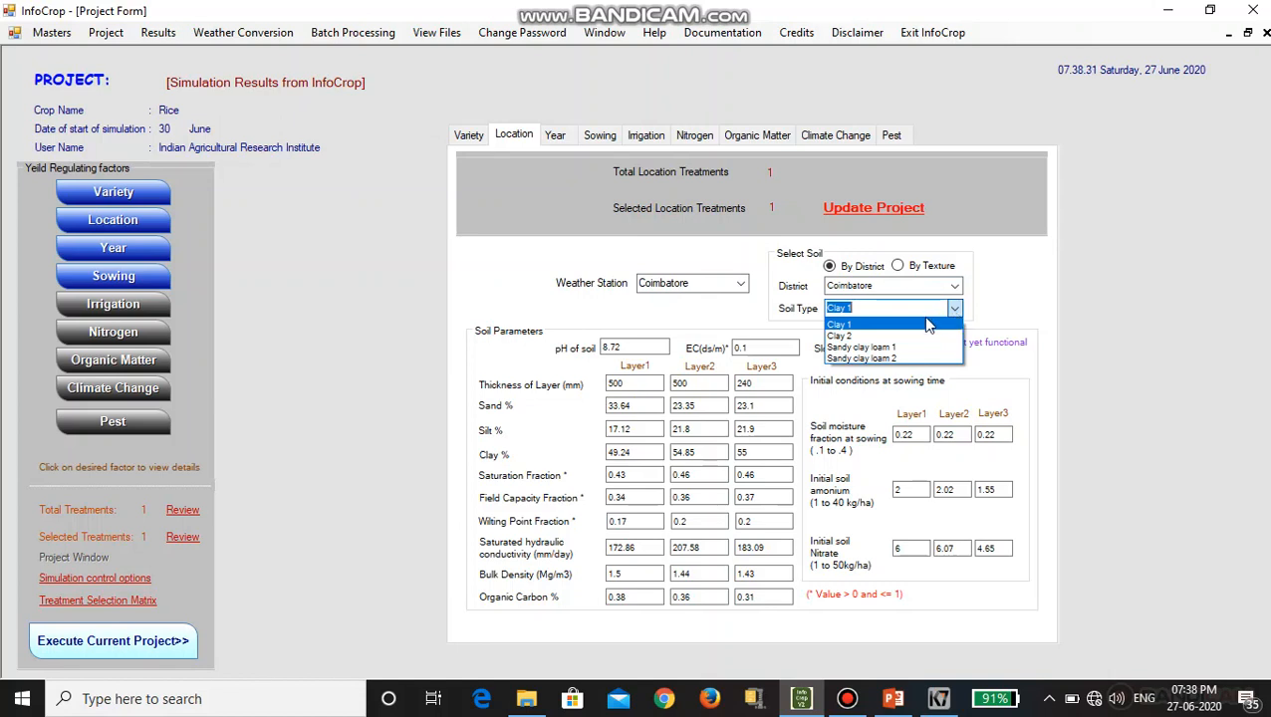
pyautogui.click(928, 325)
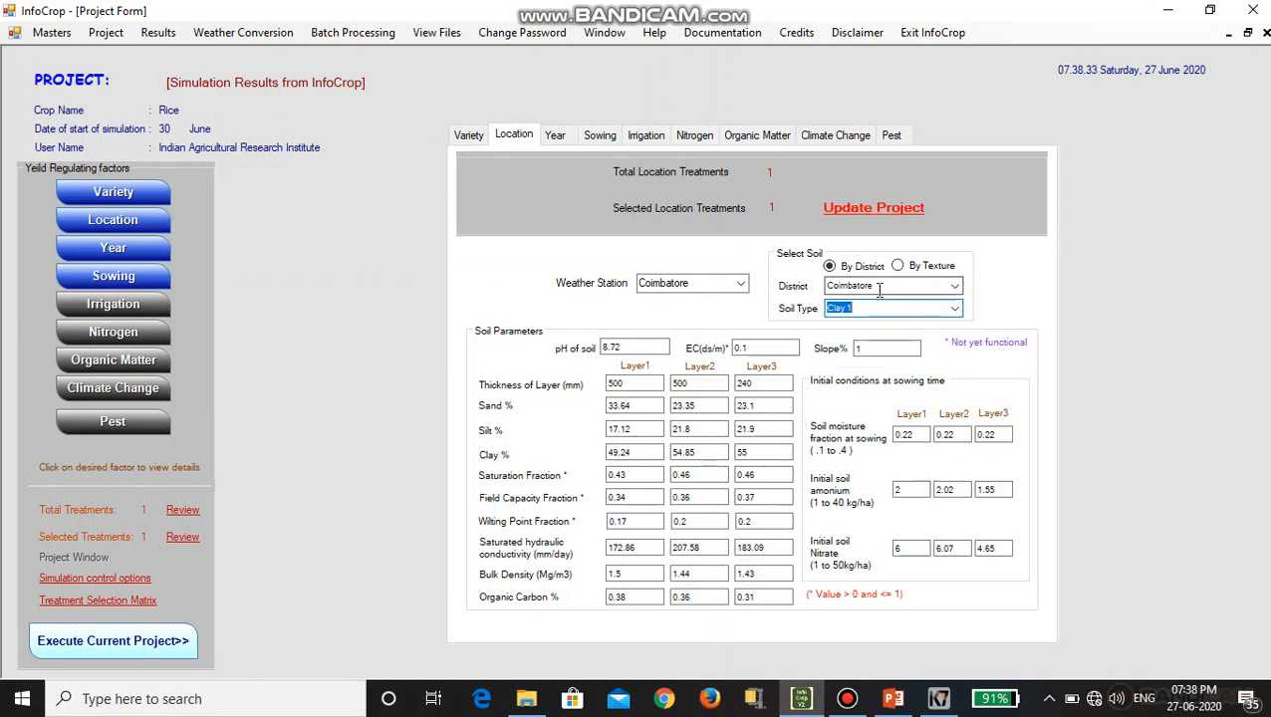
pyautogui.click(877, 214)
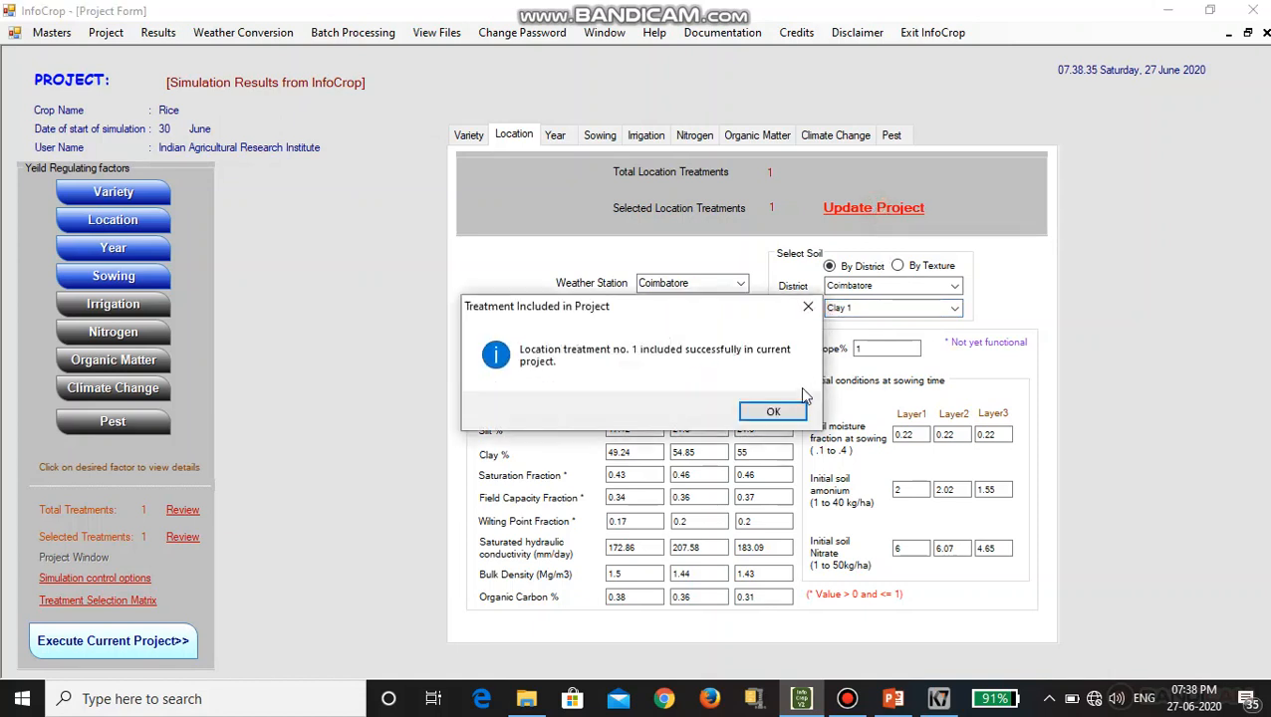
pyautogui.click(782, 417)
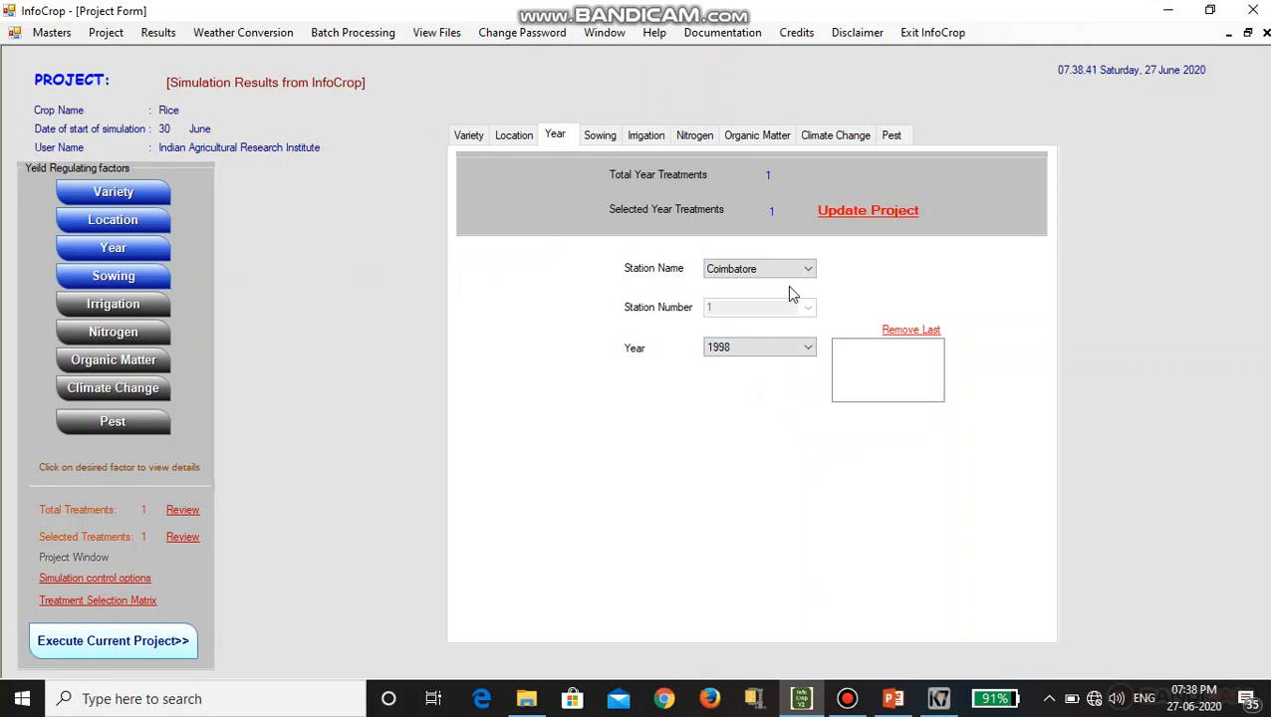
# Add 1998 as the weather year for the Coimbatore station and include the year treatment in the project
pyautogui.click(796, 348)
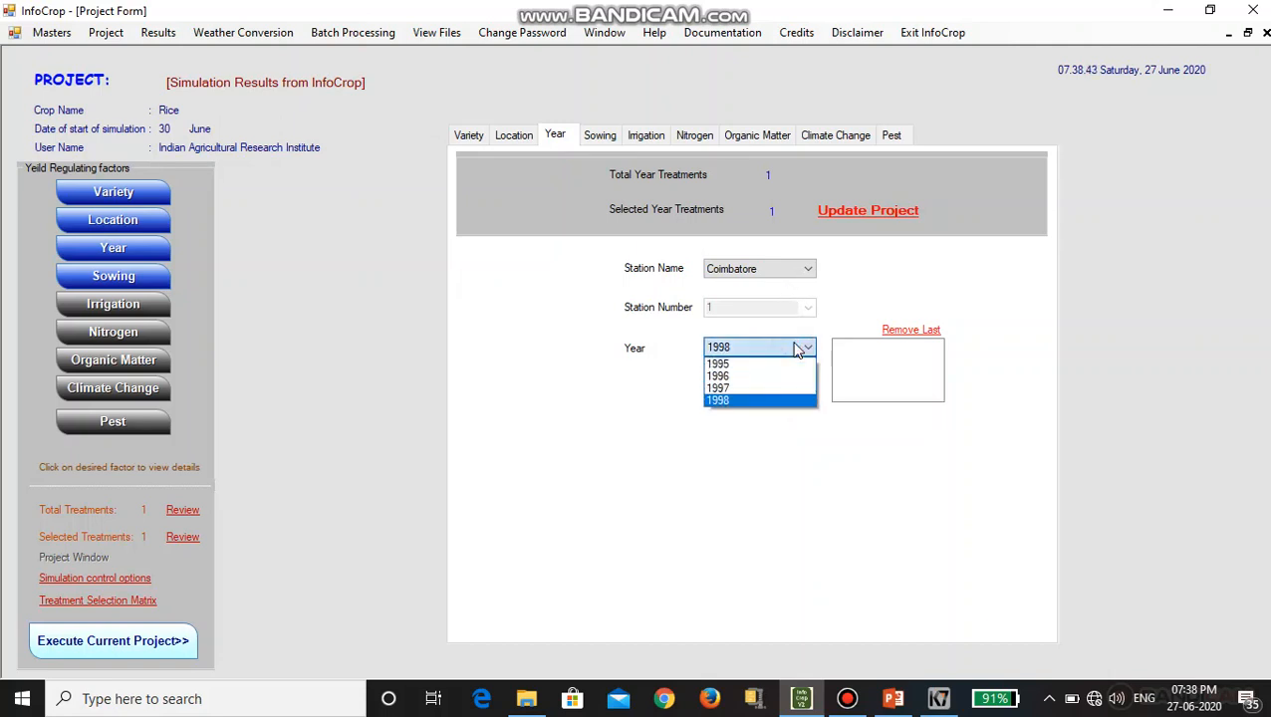
pyautogui.click(800, 399)
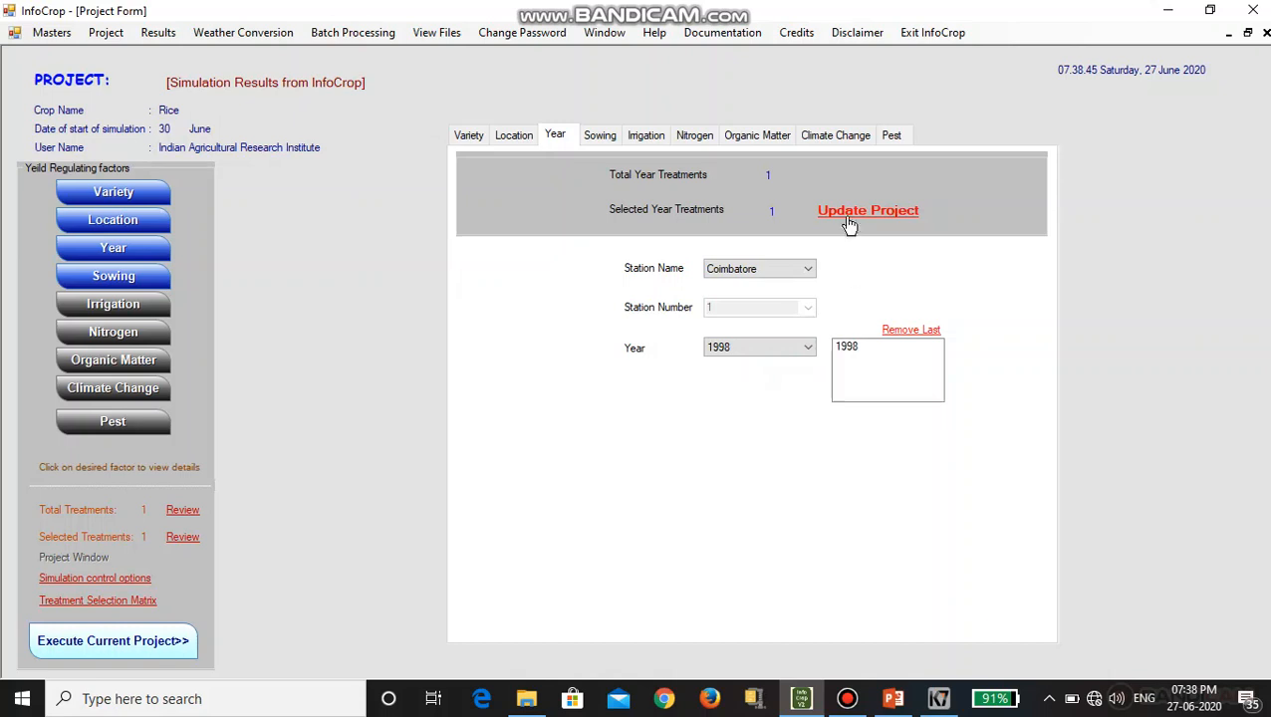
pyautogui.click(848, 220)
pyautogui.click(780, 412)
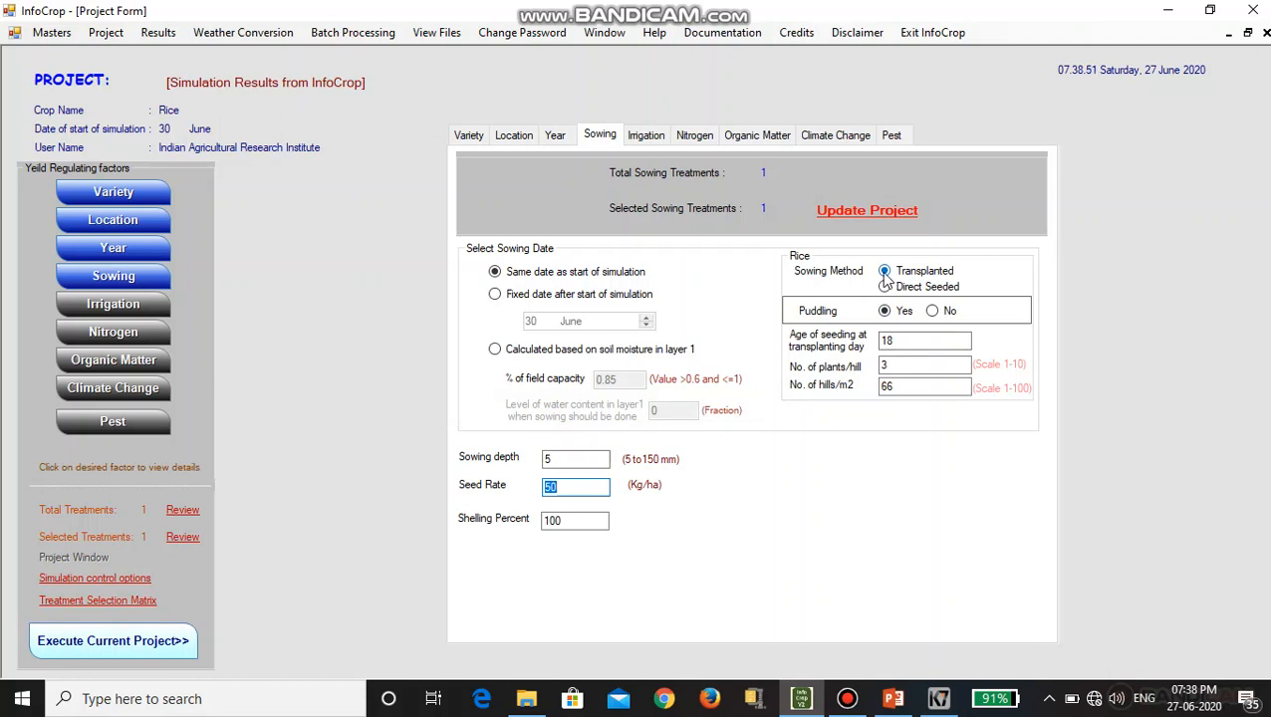
# Set the seedling age at transplanting day to 18 and include the sowing treatment in the project
pyautogui.click(887, 341)
pyautogui.write('18')
pyautogui.click(853, 211)
pyautogui.click(765, 408)
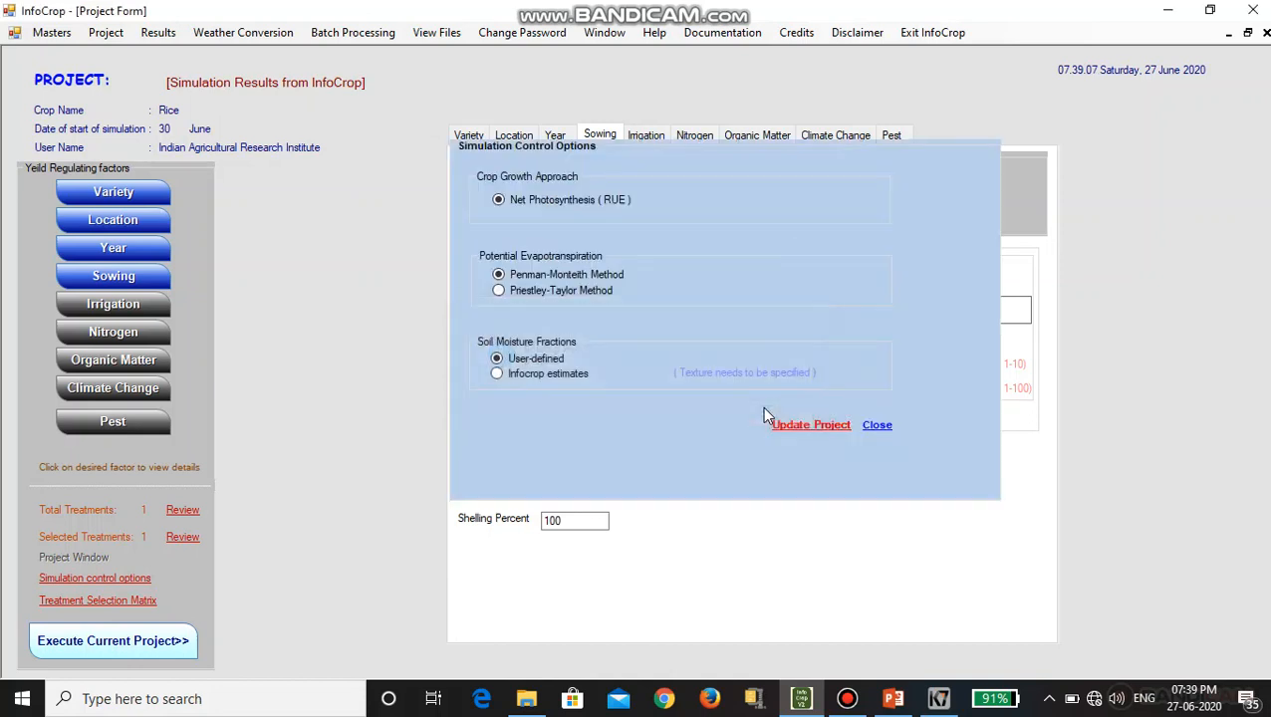
# Include the default simulation control options in the project
pyautogui.click(789, 431)
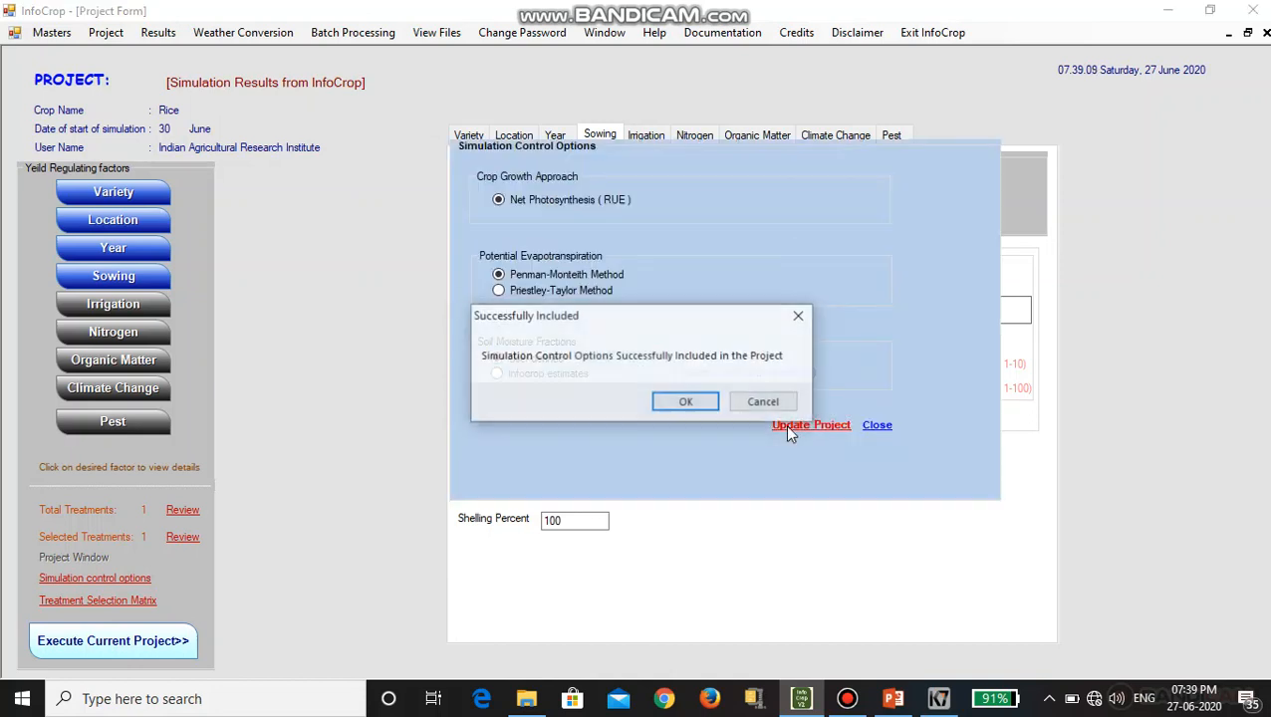
pyautogui.click(690, 402)
pyautogui.click(713, 412)
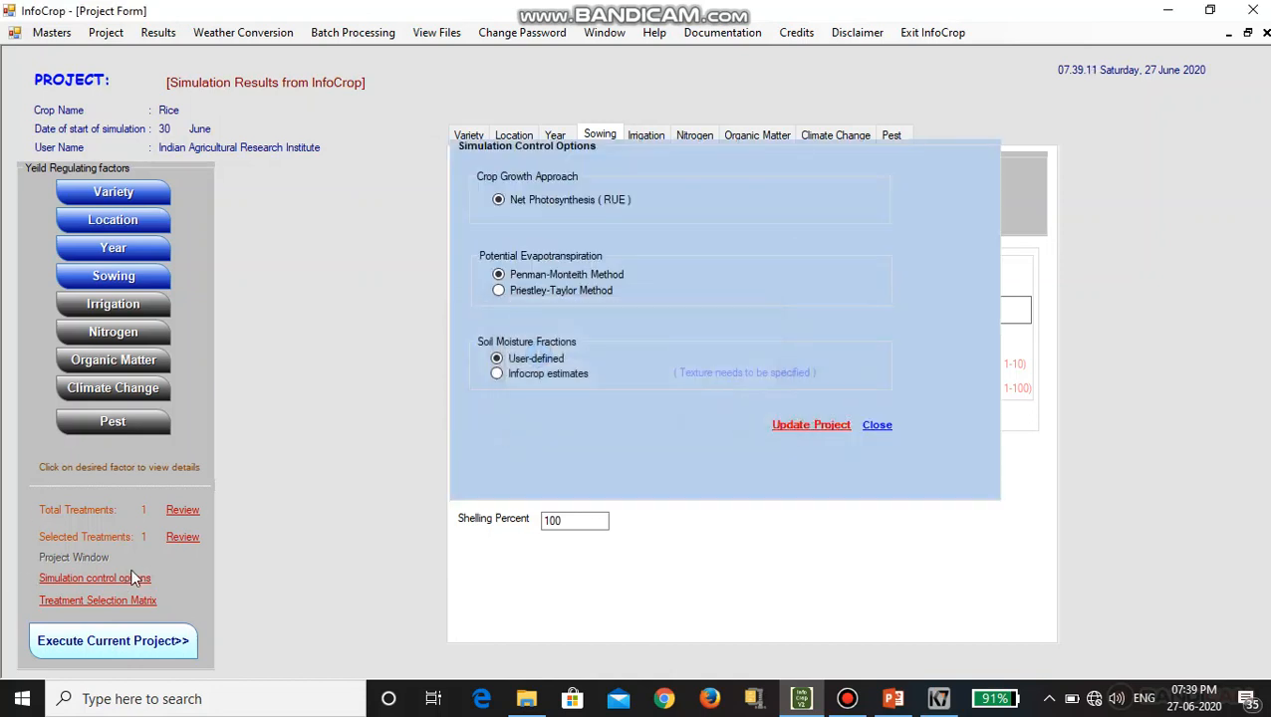
# Execute the current project, accept the potential evapotranspiration method substitution, and generate the detailed results
pyautogui.click(161, 643)
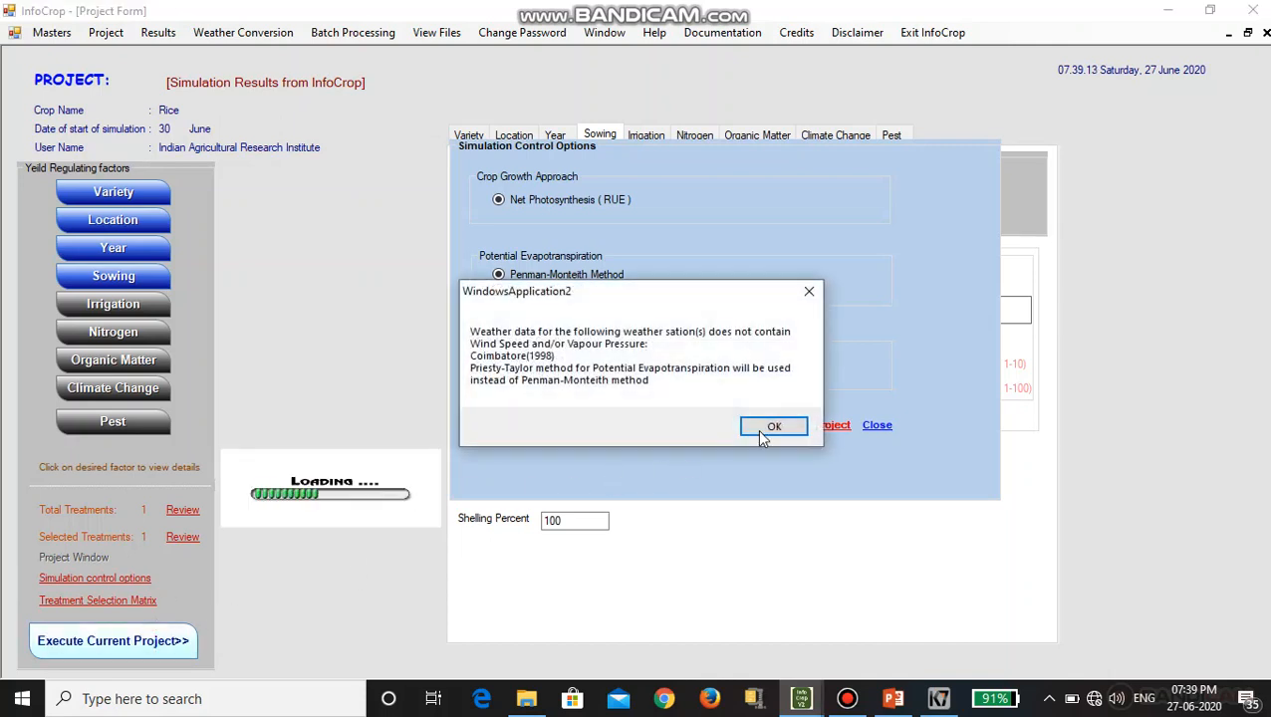
pyautogui.click(759, 429)
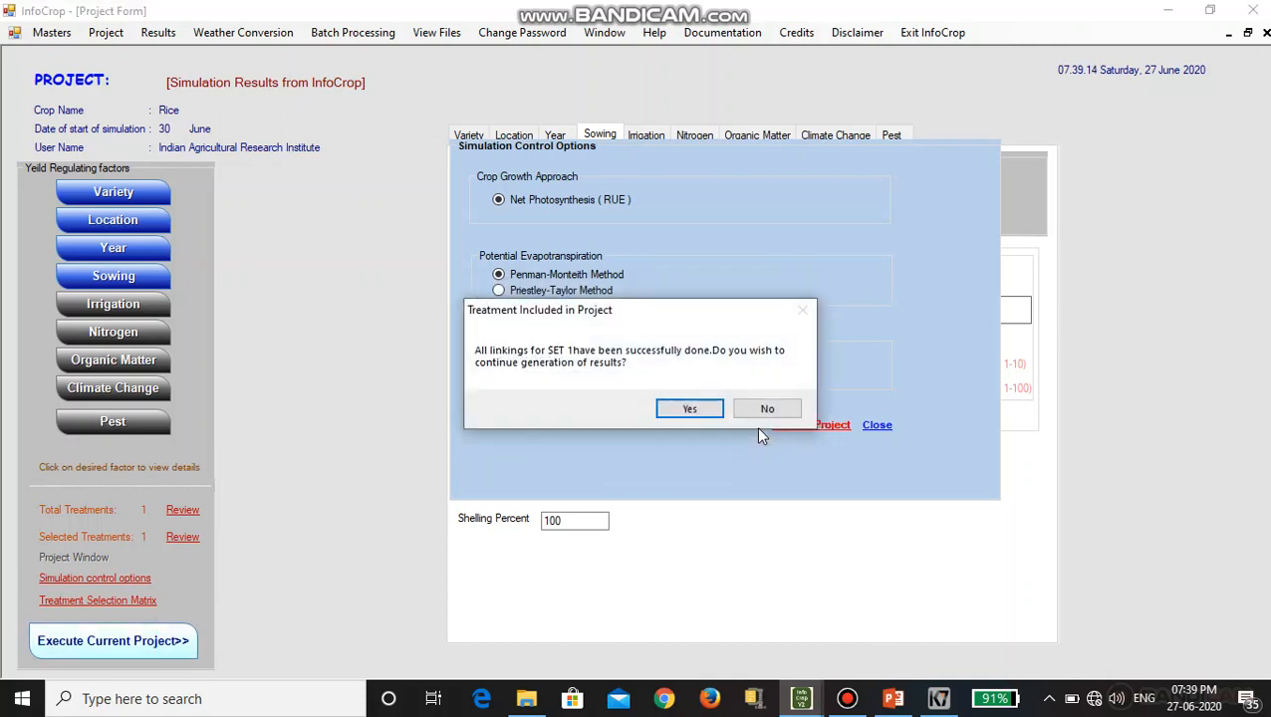
pyautogui.click(691, 409)
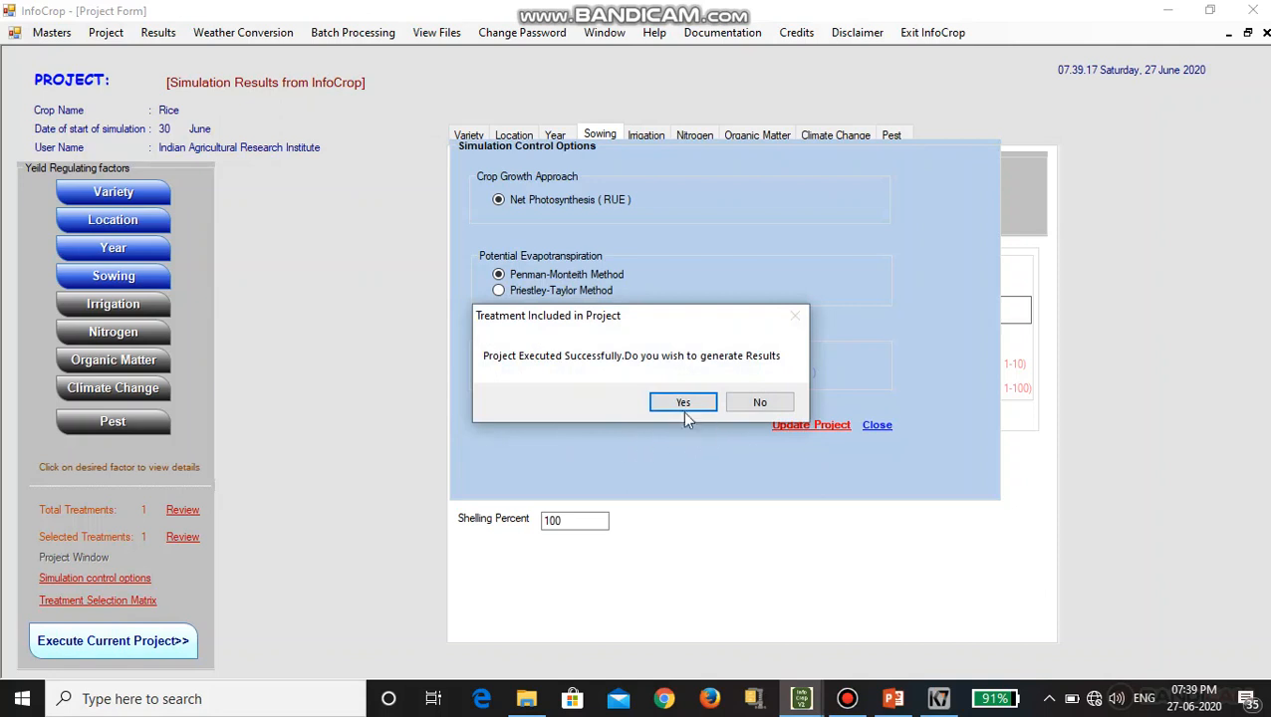
pyautogui.click(683, 405)
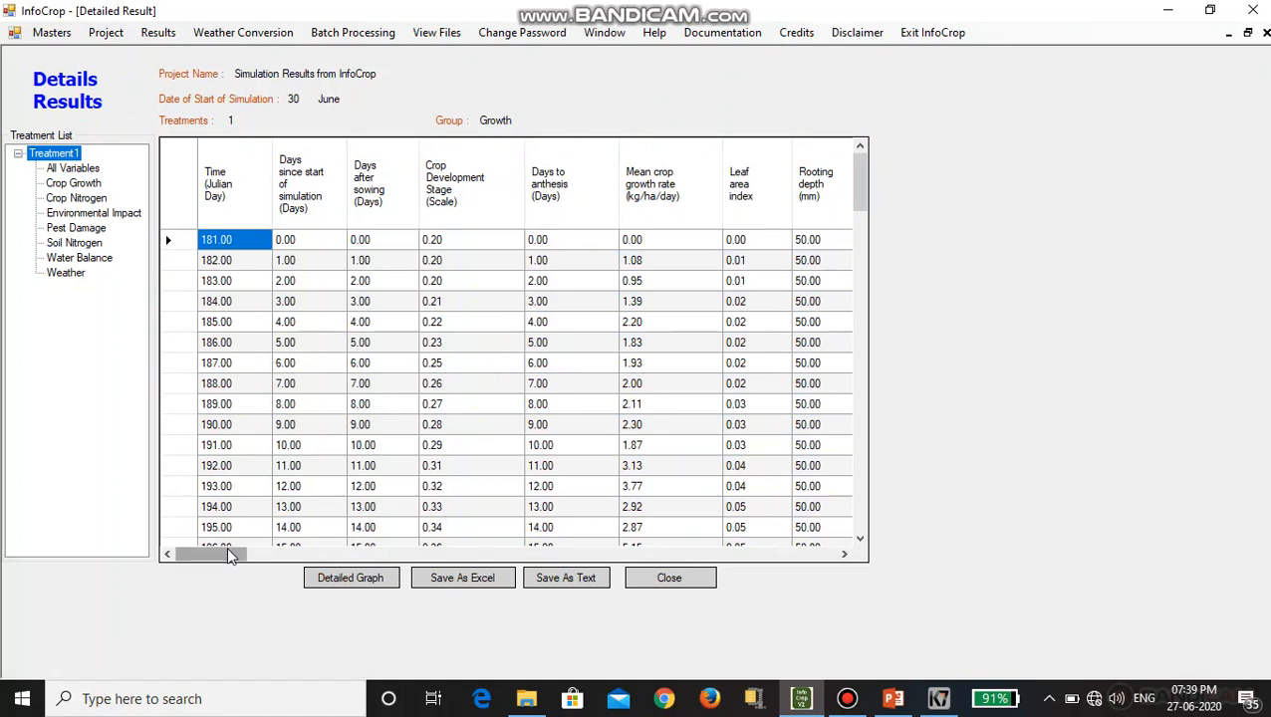
# Examine the final economic yield in the growth results and reread the problem statement slide in PowerPoint
pyautogui.moveTo(228, 555); pyautogui.dragTo(309, 565)
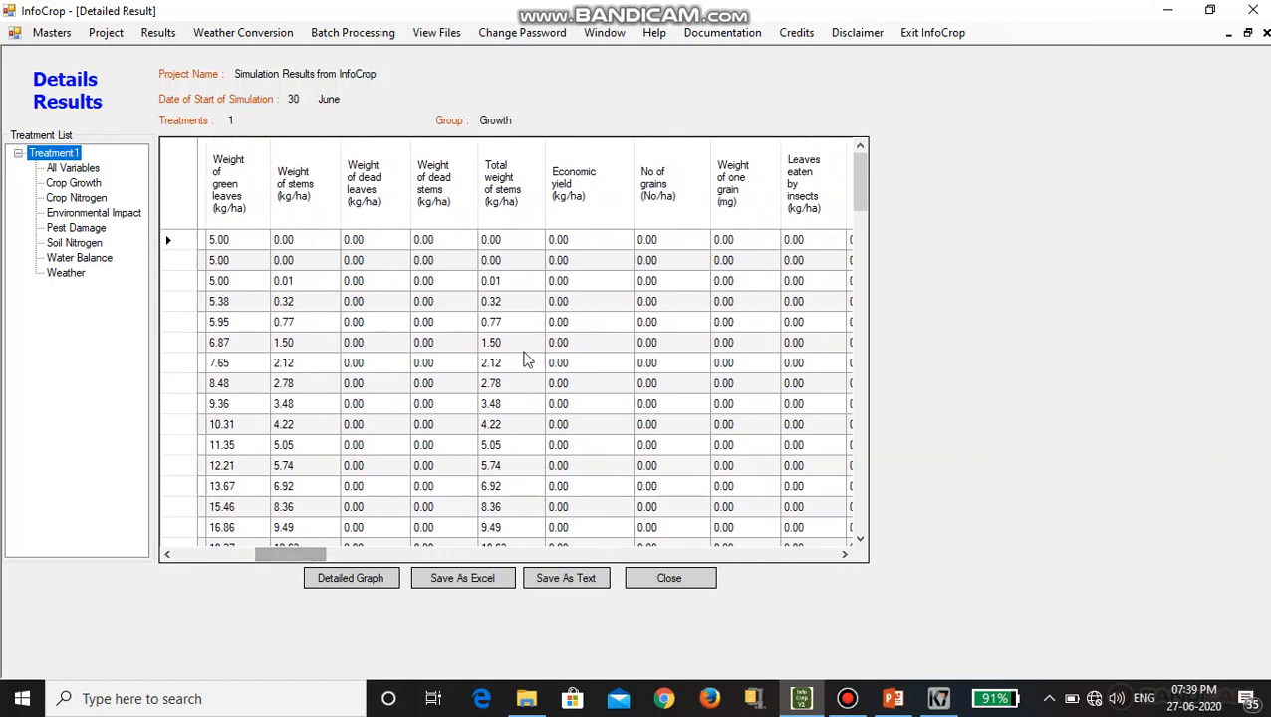
pyautogui.moveTo(605, 240); pyautogui.dragTo(607, 343)
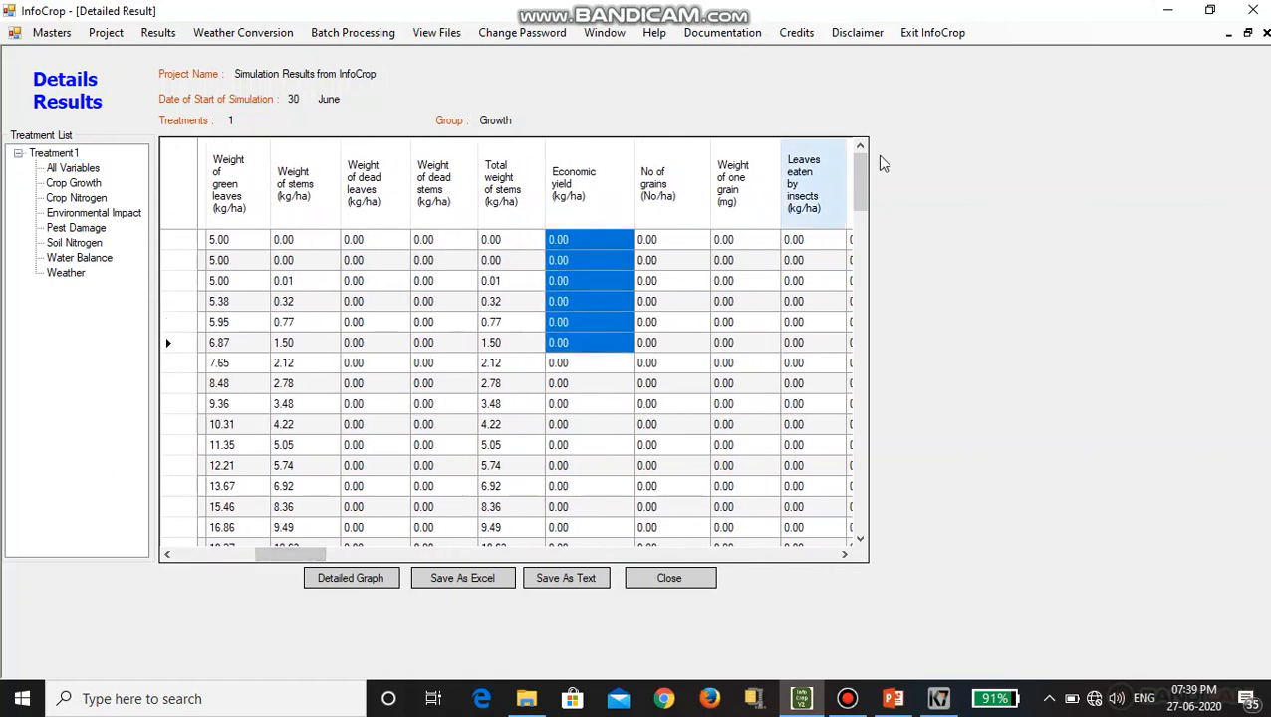
pyautogui.moveTo(862, 178); pyautogui.dragTo(859, 504)
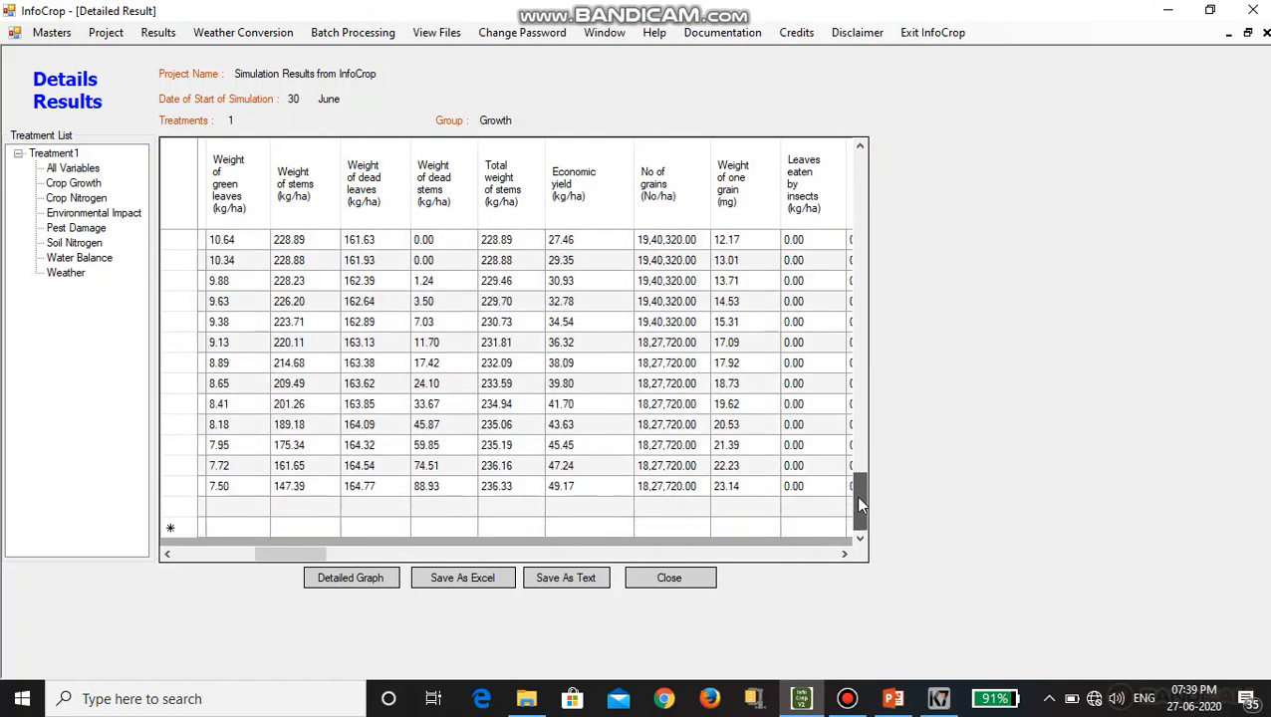
pyautogui.click(588, 490)
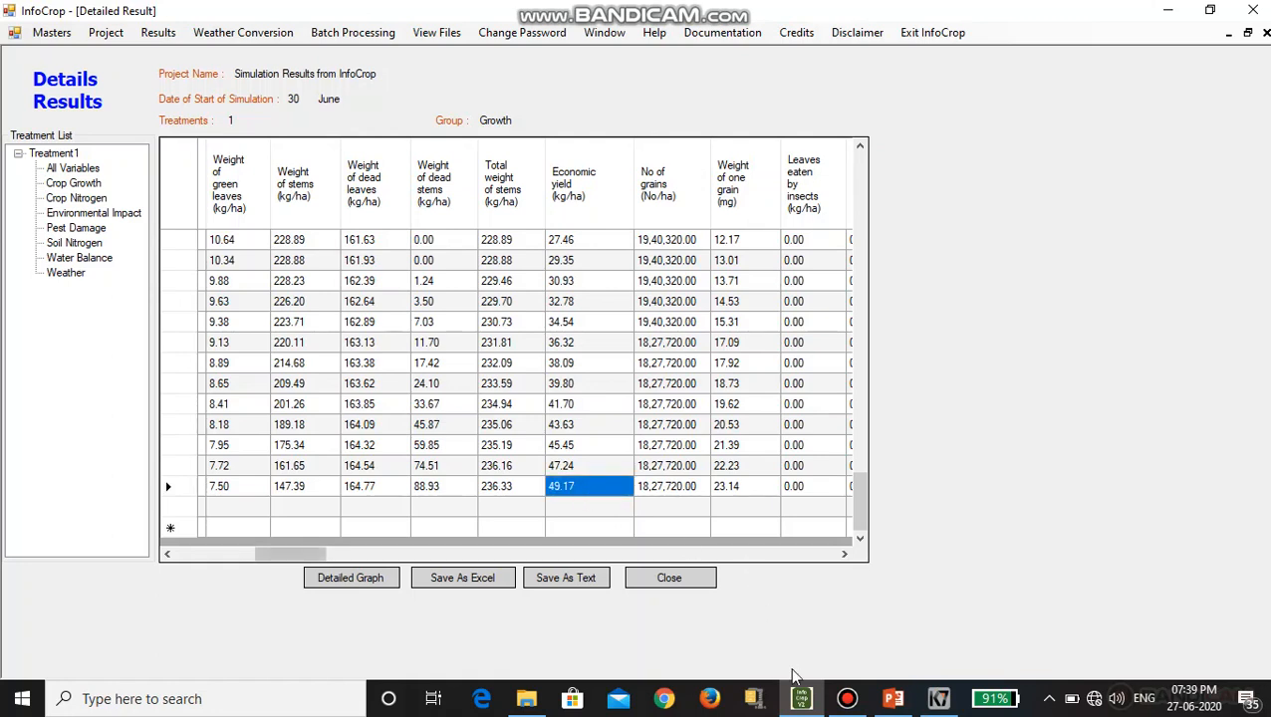
pyautogui.click(890, 701)
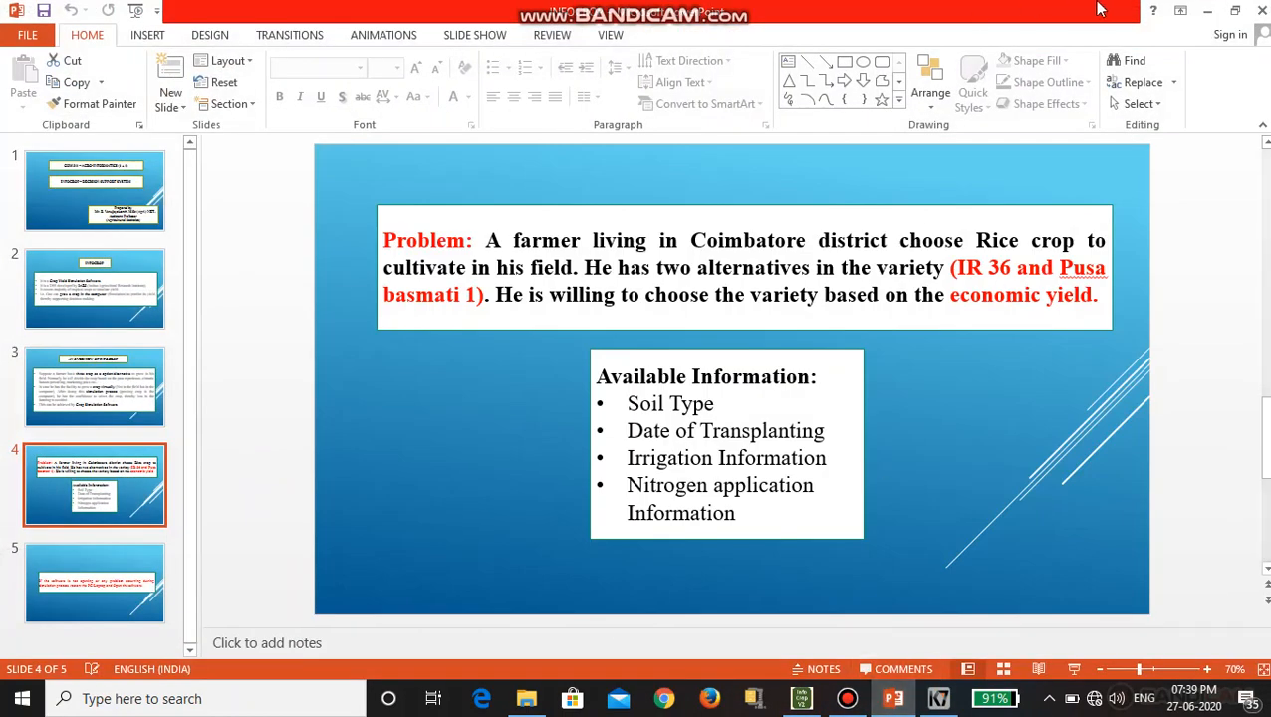
pyautogui.click(1206, 12)
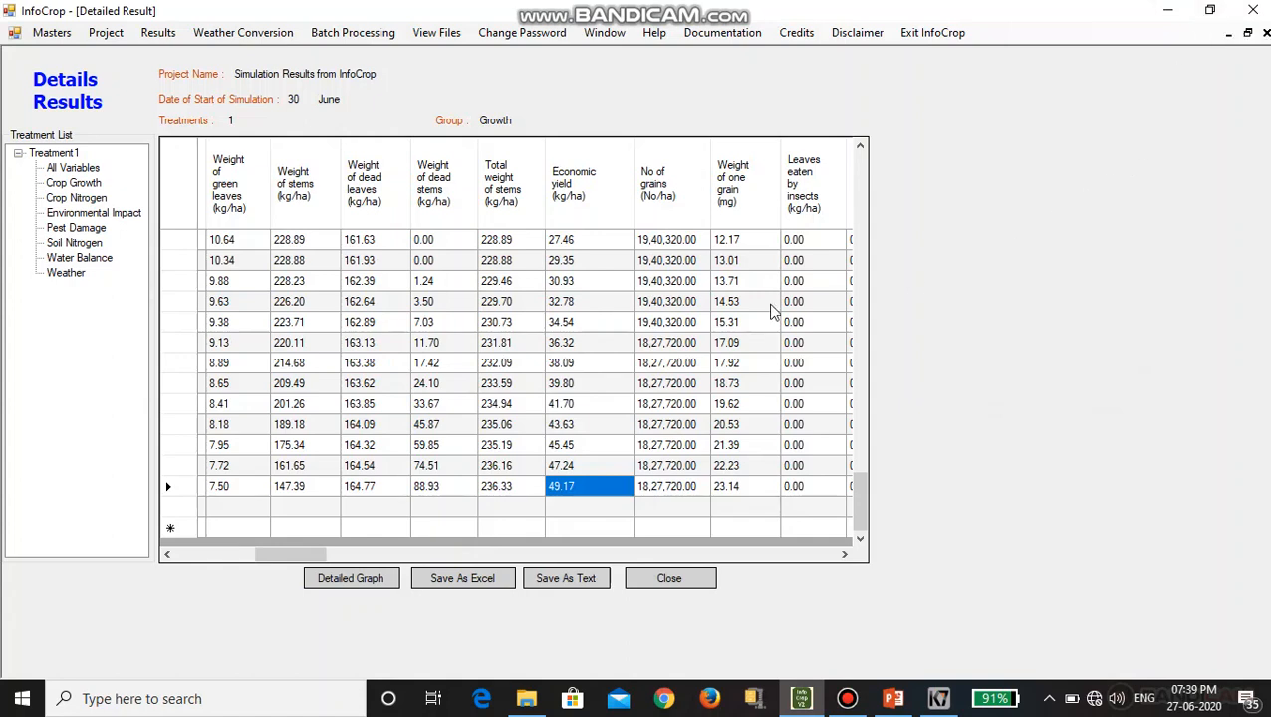
# Generate a detailed line graph of YIELD against DAS for Treatment1
pyautogui.click(351, 578)
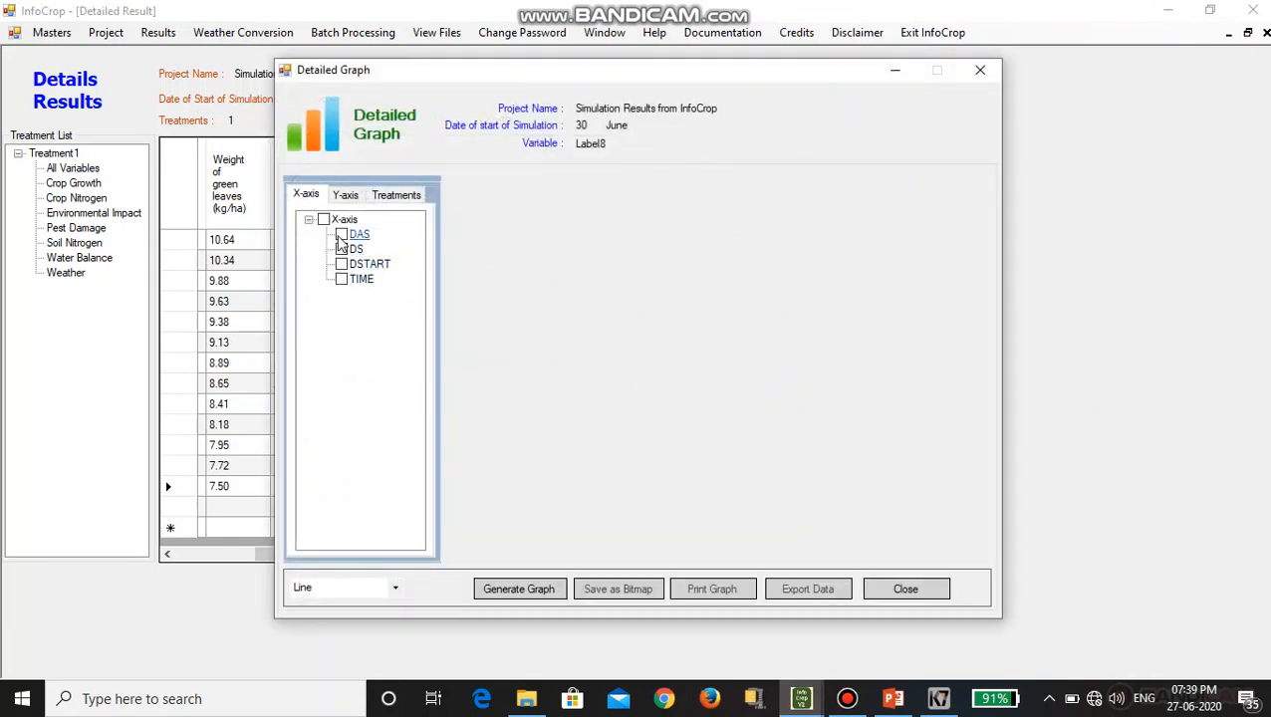
pyautogui.click(344, 194)
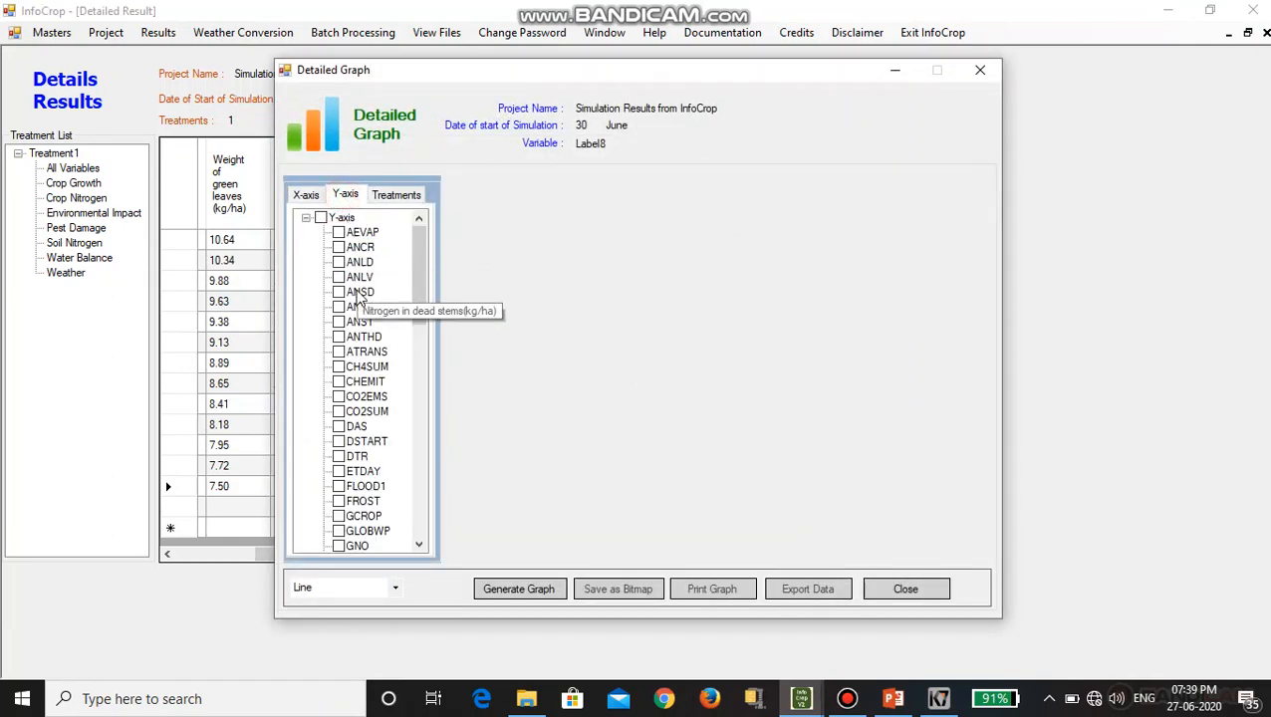
pyautogui.scroll(-10, 350, 291)
pyautogui.scroll(-5, 302, 503)
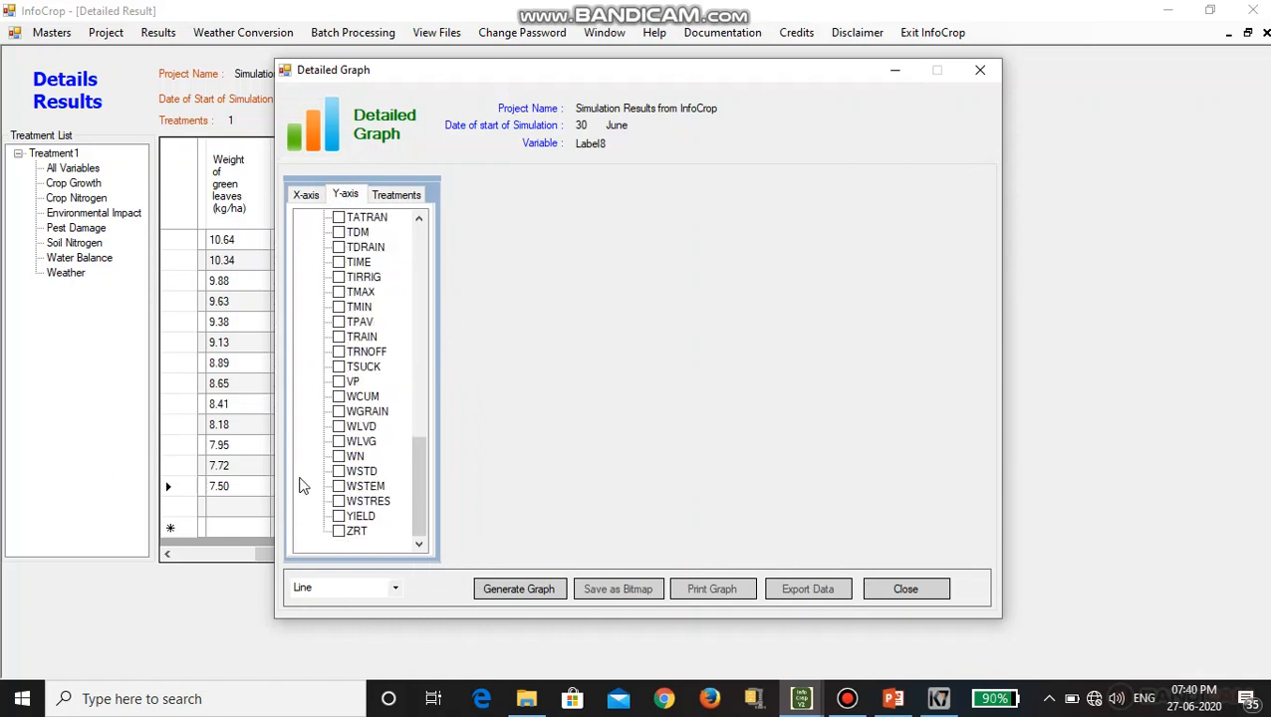
pyautogui.click(339, 516)
pyautogui.click(402, 196)
pyautogui.click(340, 234)
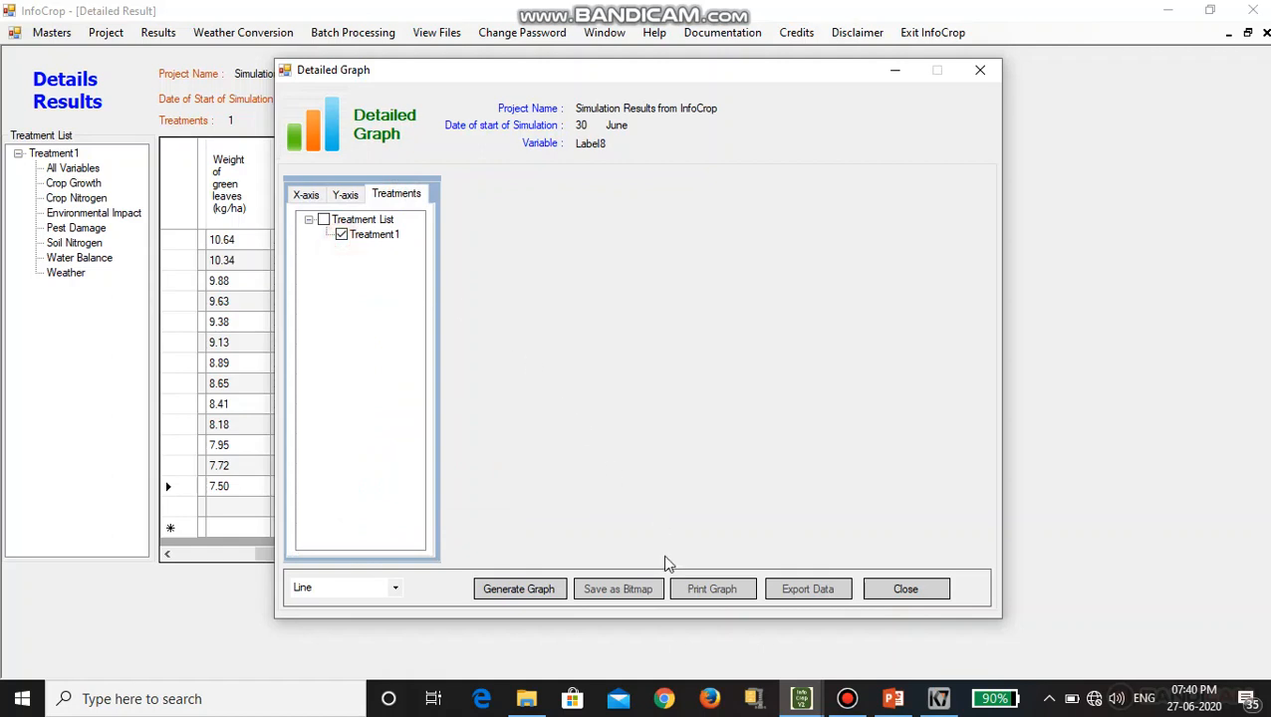
pyautogui.click(519, 590)
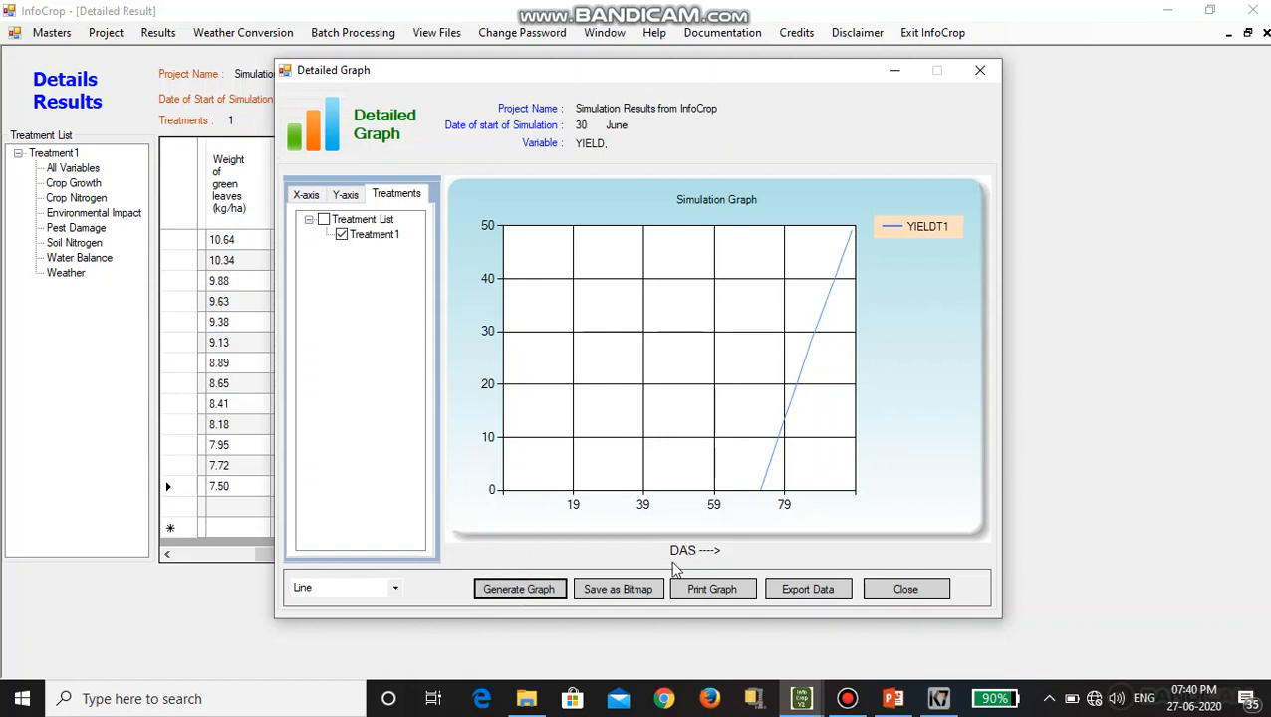
# Close the yield graph, the detailed results and the simulation control options to return to the project form
pyautogui.click(905, 589)
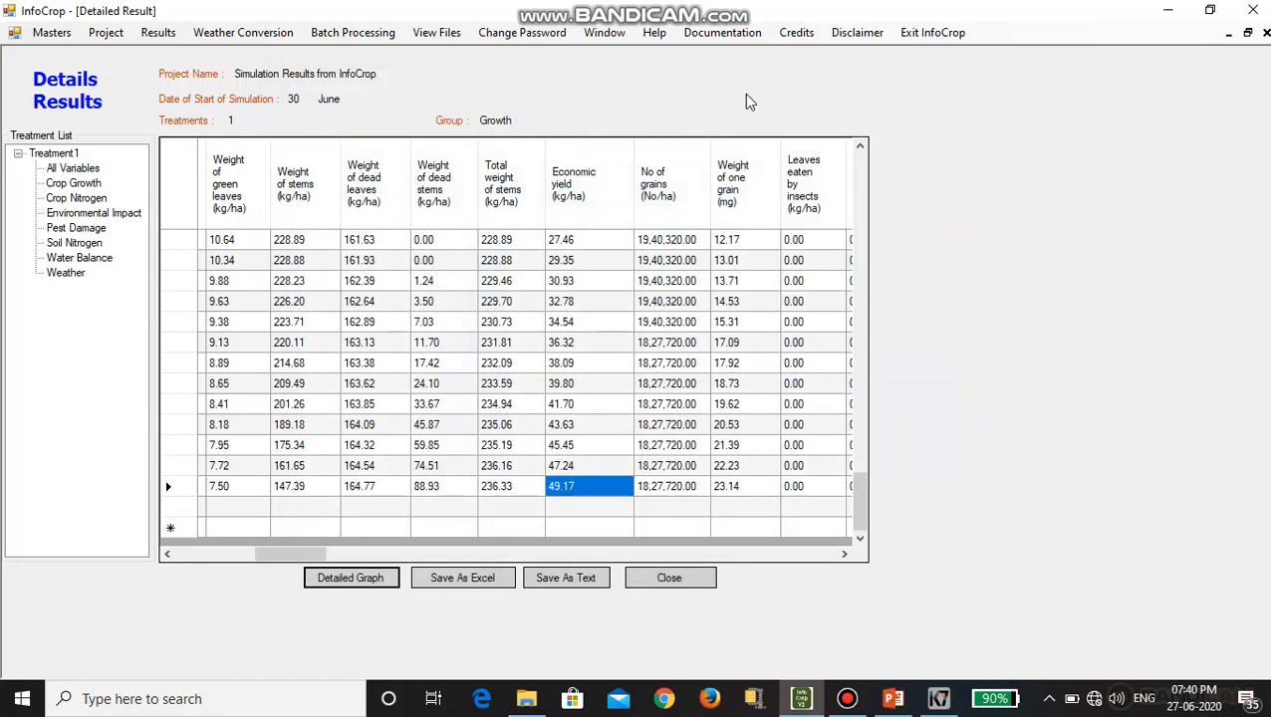
pyautogui.click(703, 586)
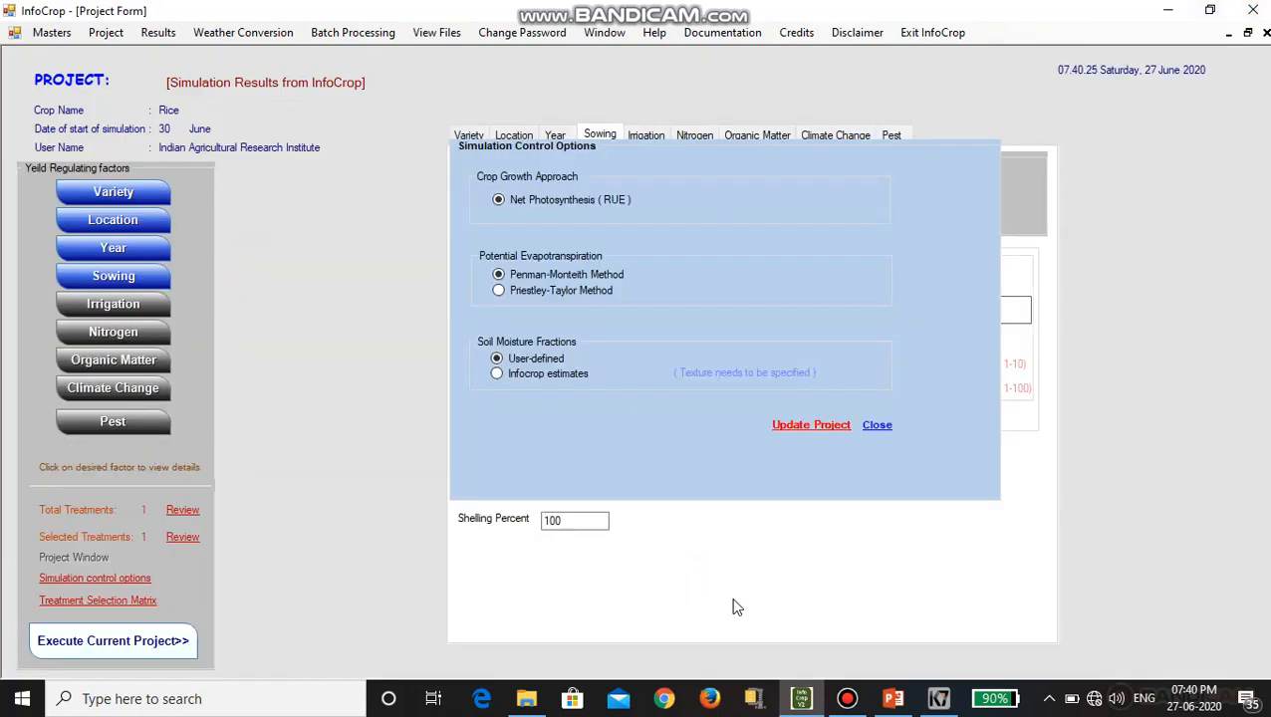
pyautogui.click(877, 426)
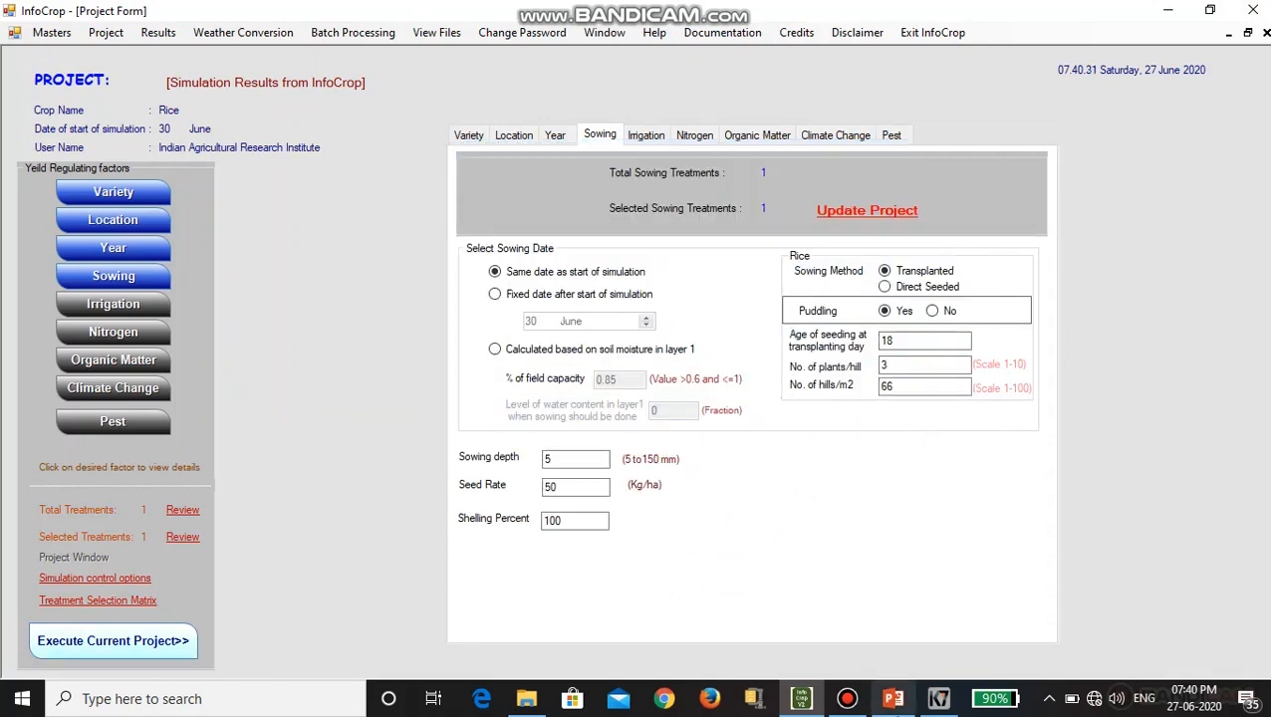
# Reread the two rice variety alternatives on the problem slide in PowerPoint, and return to the InfoCrop project form
pyautogui.moveTo(894, 703)
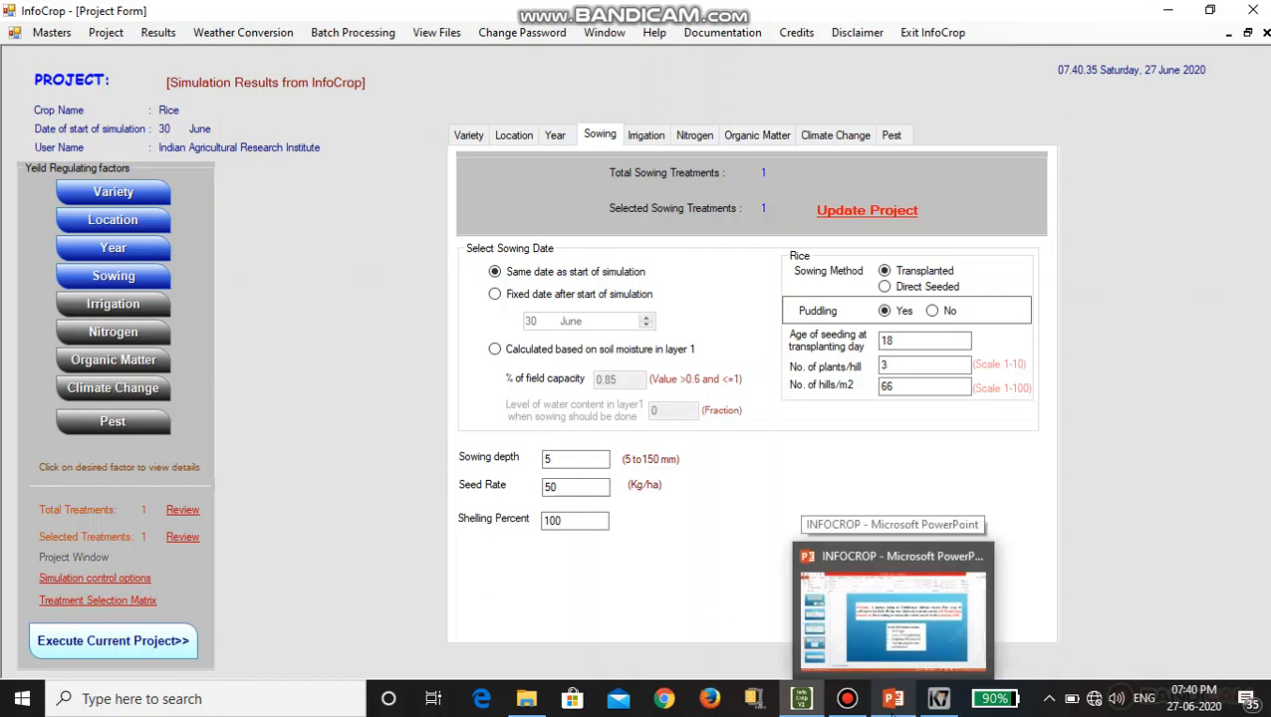
pyautogui.click(909, 626)
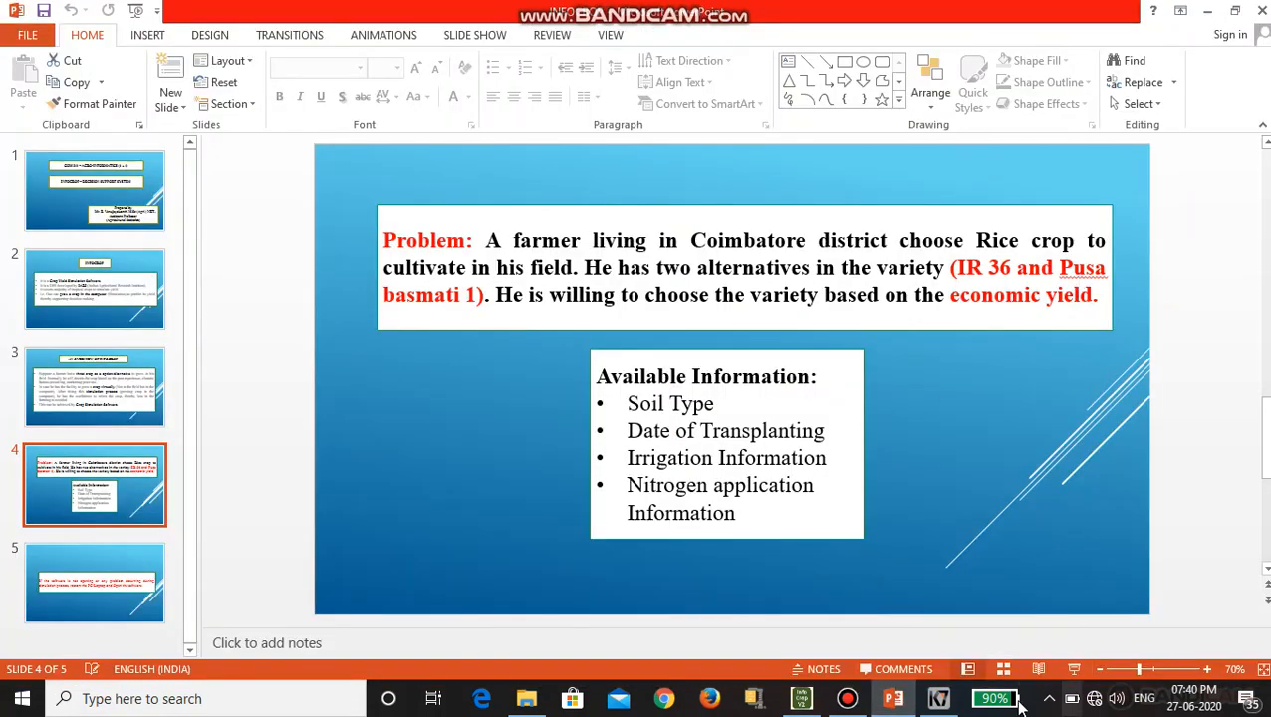
pyautogui.moveTo(900, 699)
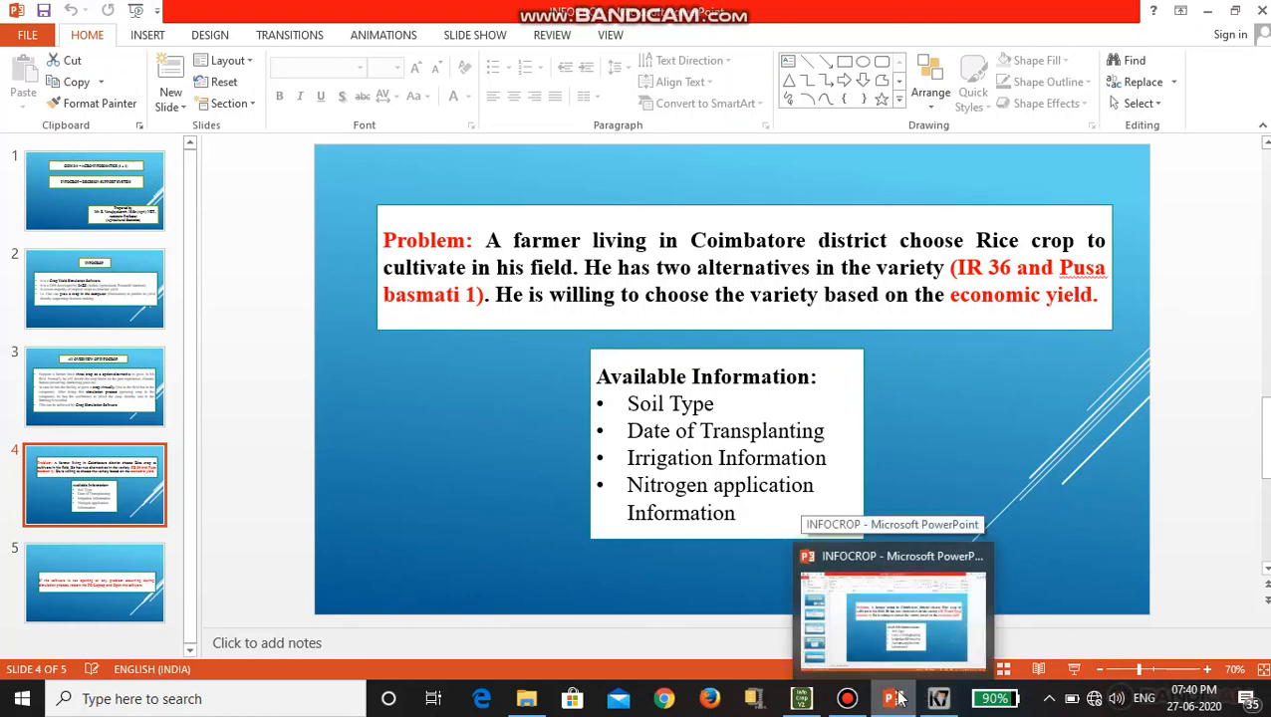
pyautogui.moveTo(802, 699)
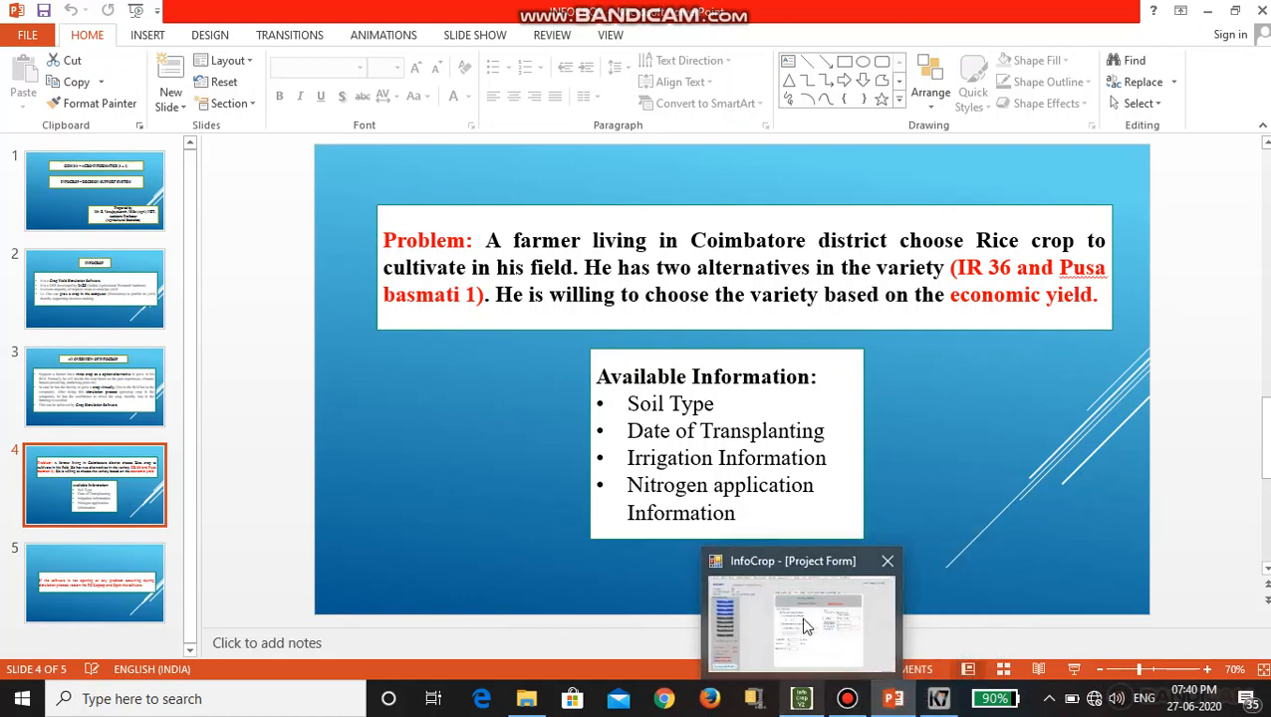
pyautogui.click(802, 615)
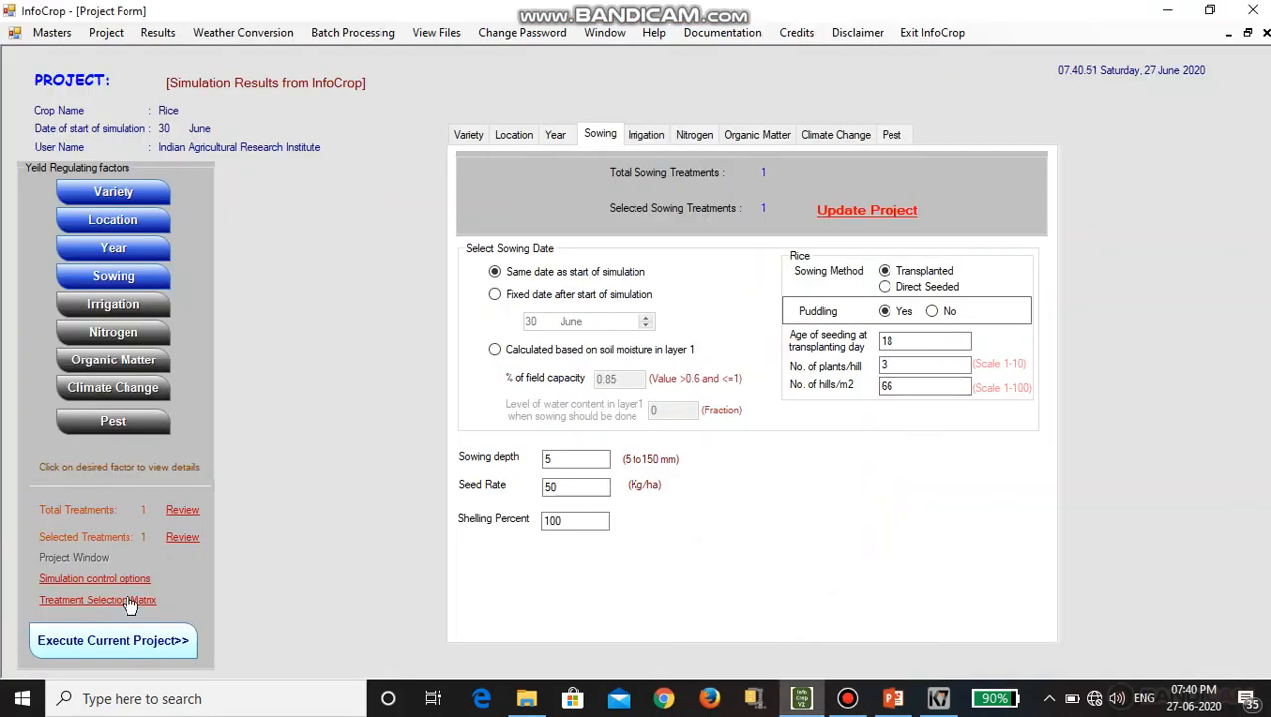
# Review the total treatments details, select Rice with the Transplanted sowing method, and accept the treatment setup
pyautogui.click(179, 516)
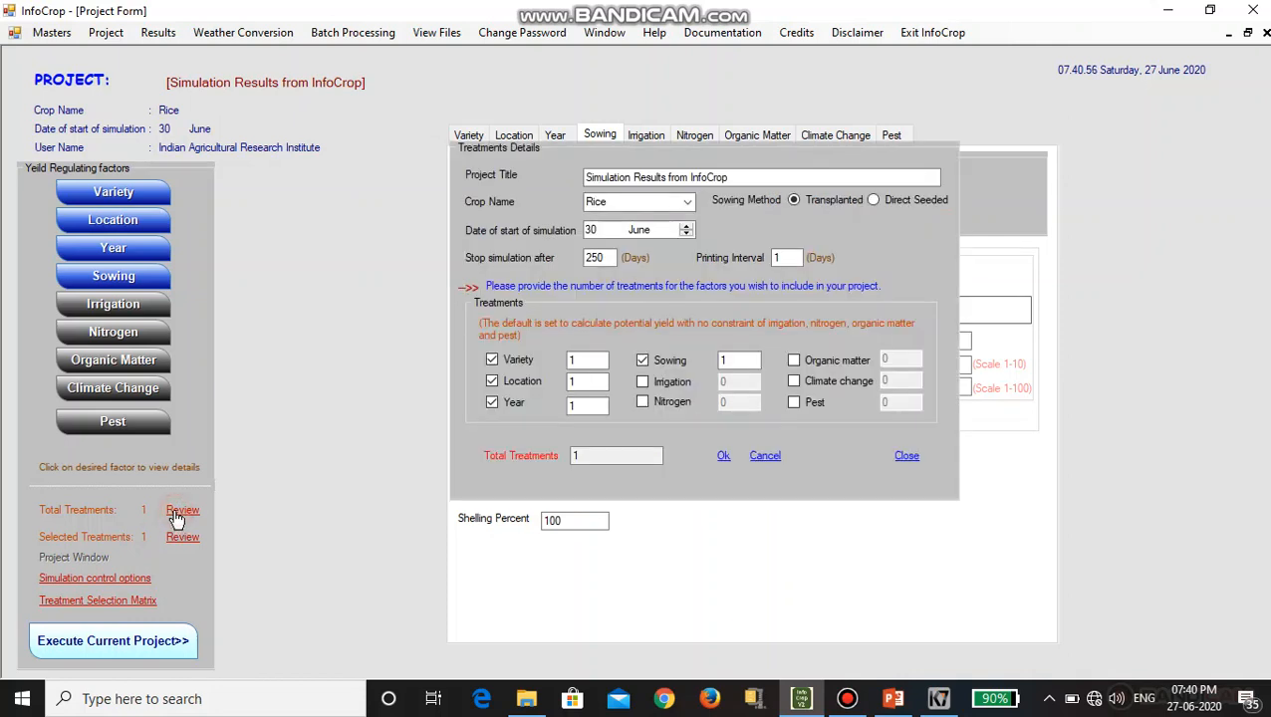
pyautogui.click(678, 203)
pyautogui.scroll(1, 678, 202)
pyautogui.click(686, 203)
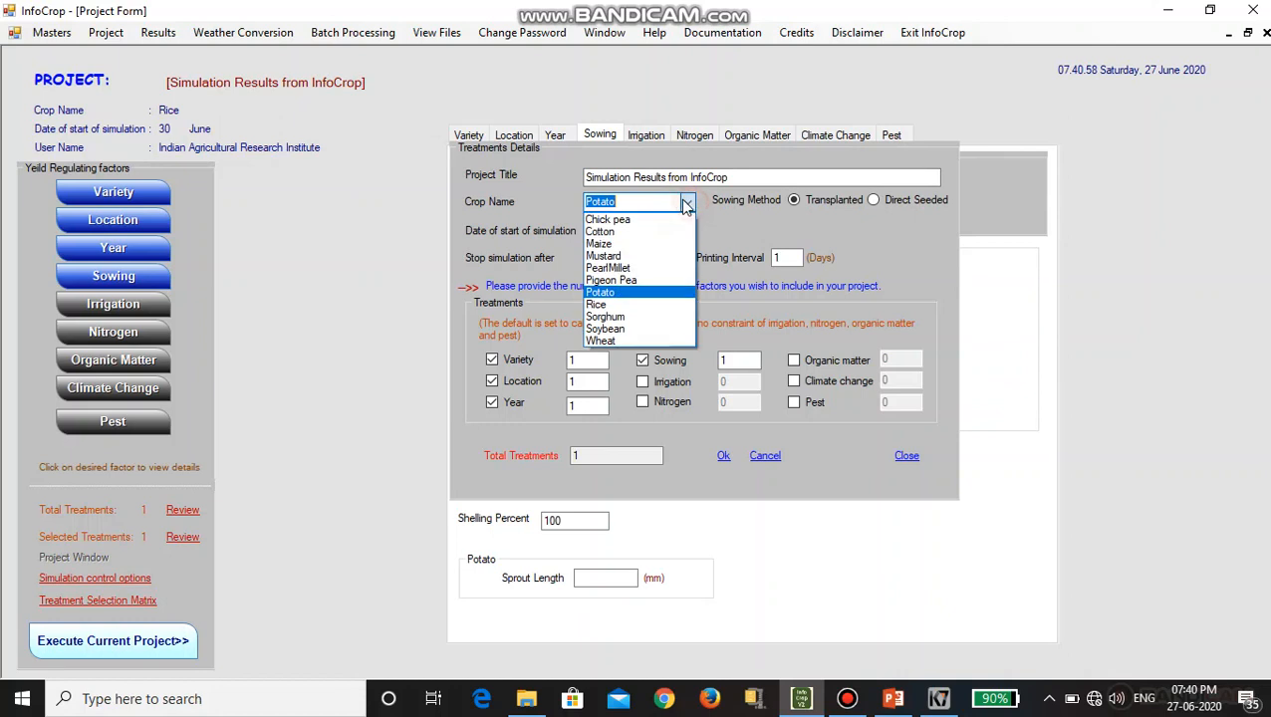
pyautogui.click(662, 304)
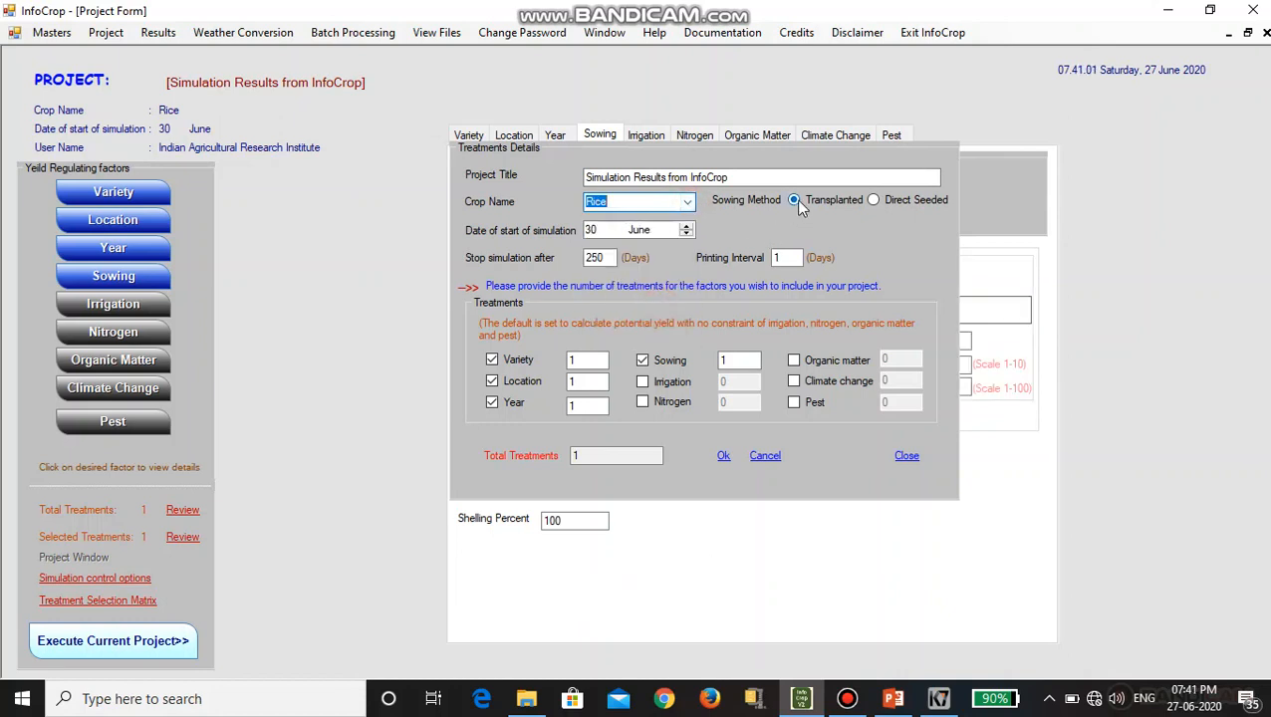
pyautogui.click(794, 199)
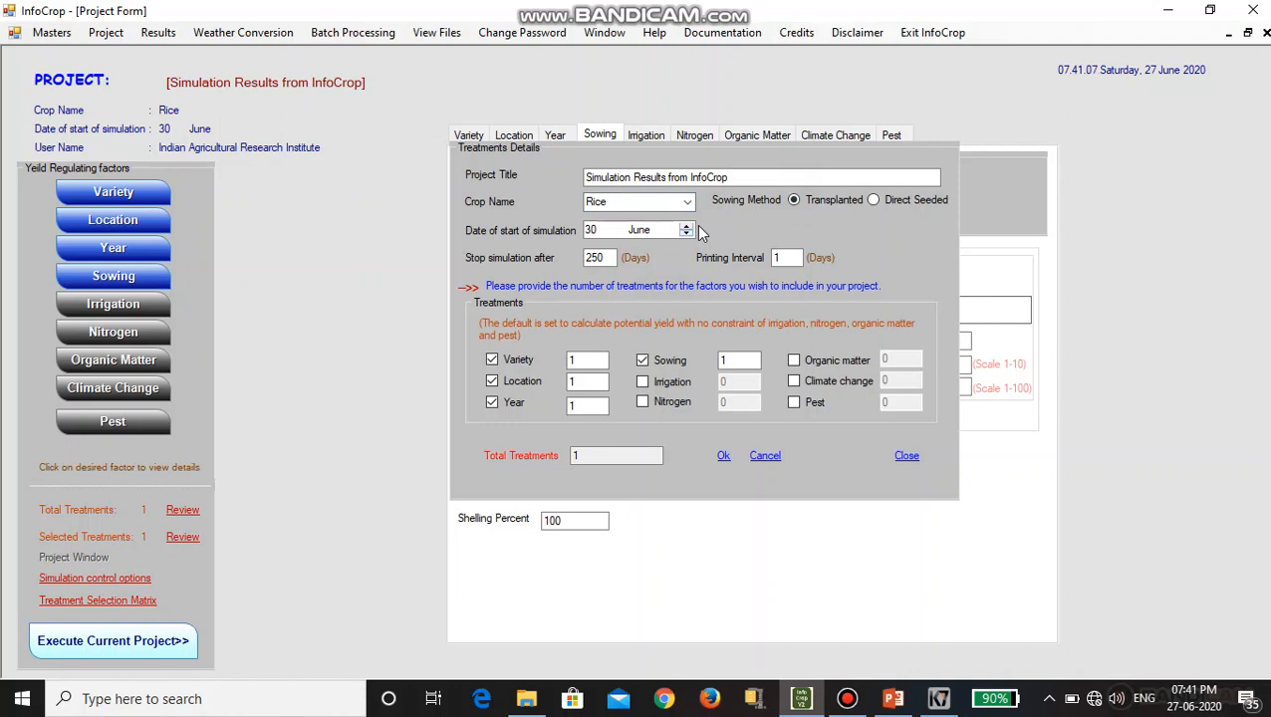
pyautogui.click(722, 458)
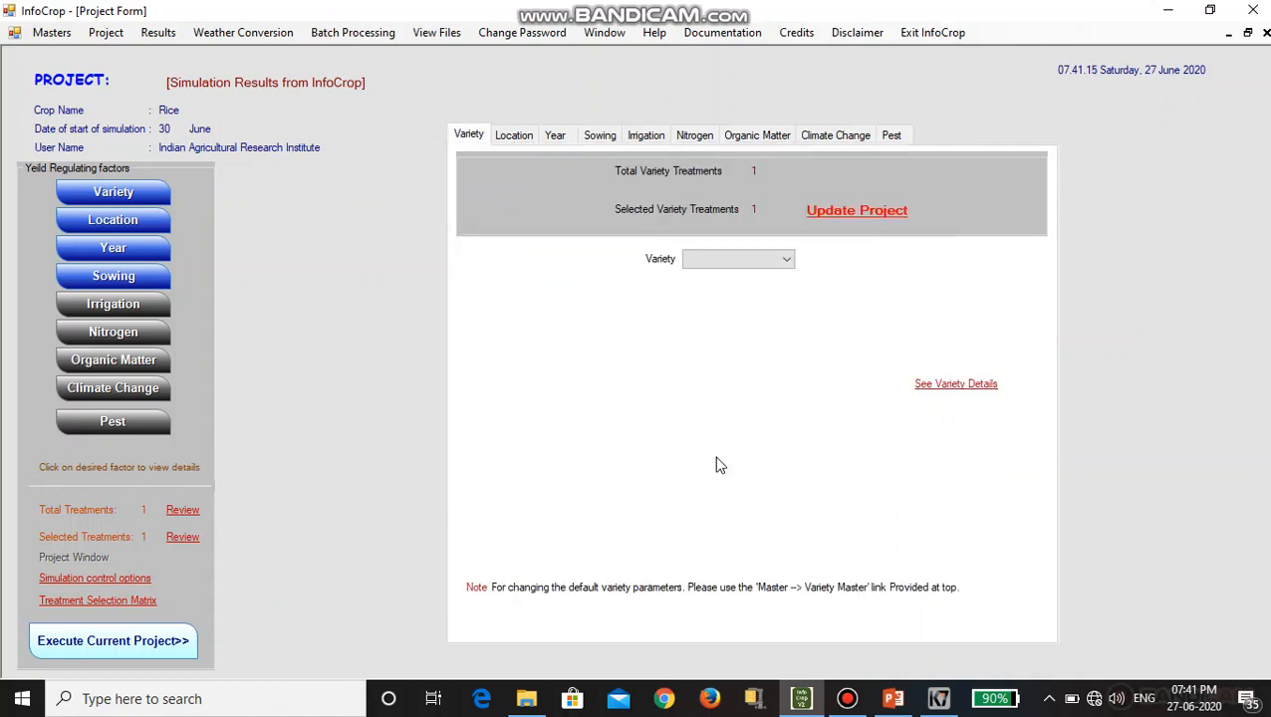
# Select the variety Pusa Basmati-1 and include it as the variety treatment in the project
pyautogui.click(786, 259)
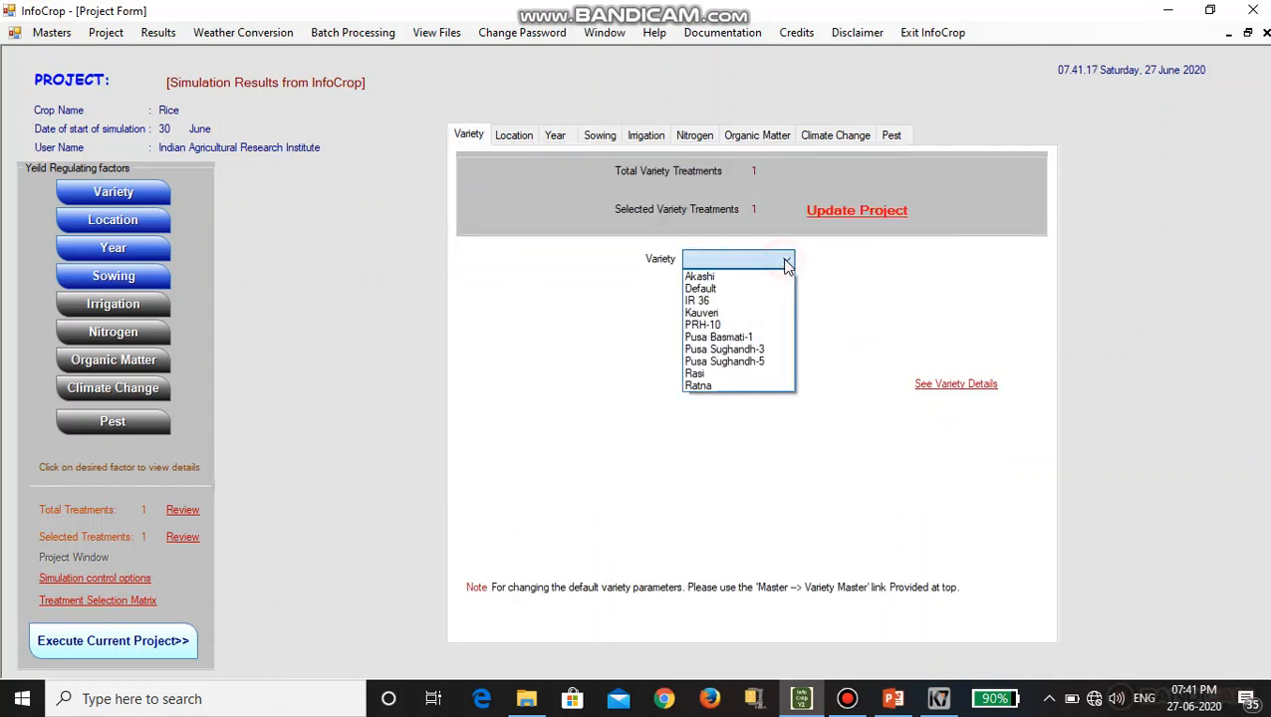
pyautogui.click(762, 337)
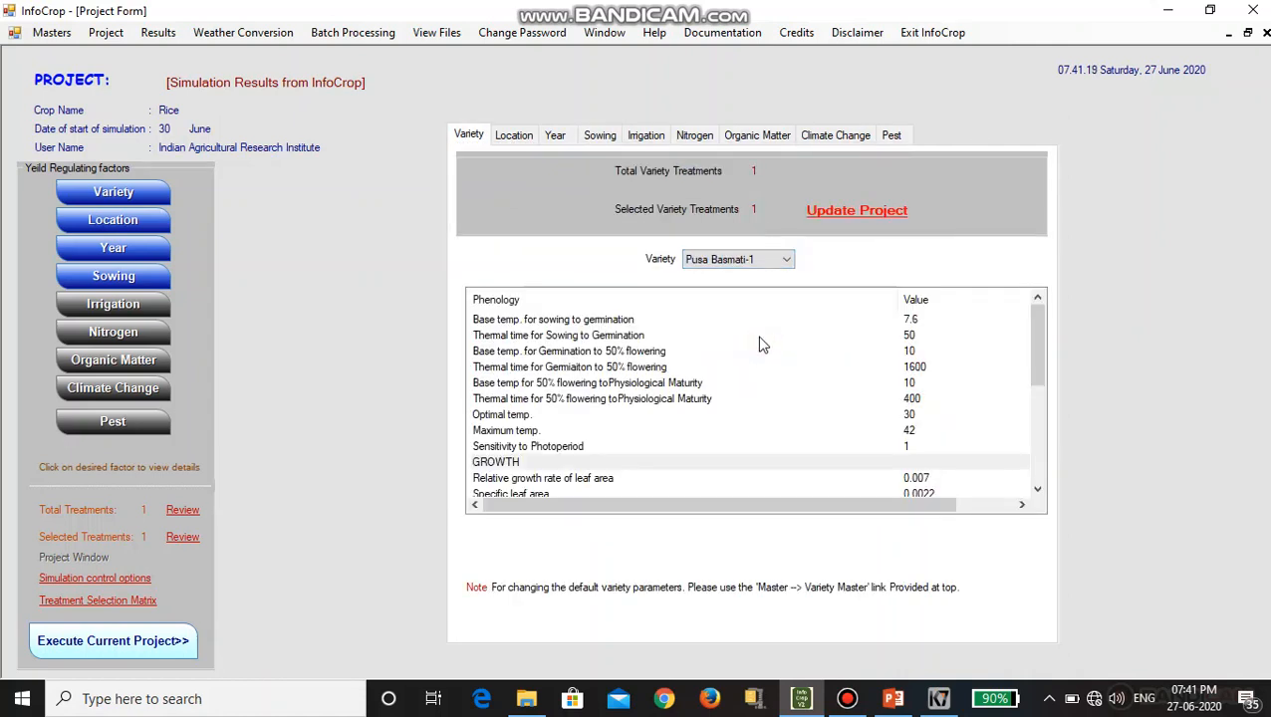
pyautogui.moveTo(1036, 337); pyautogui.dragTo(1040, 458)
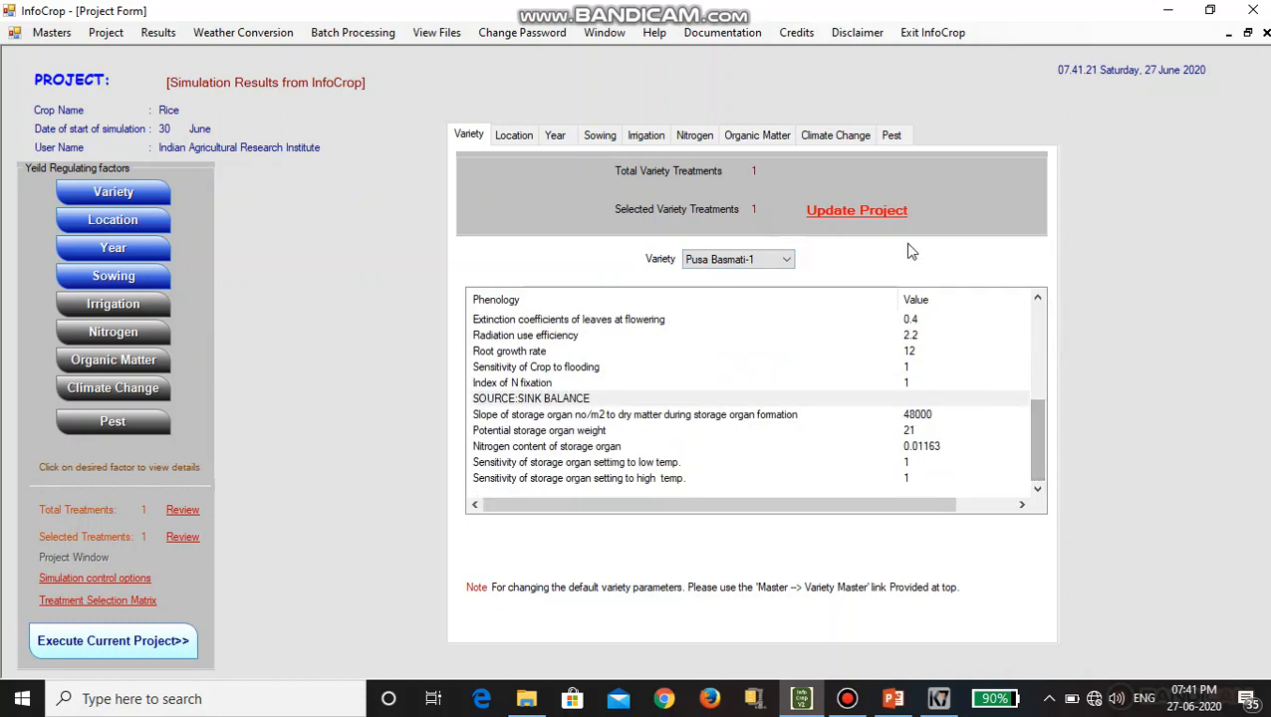
pyautogui.click(871, 214)
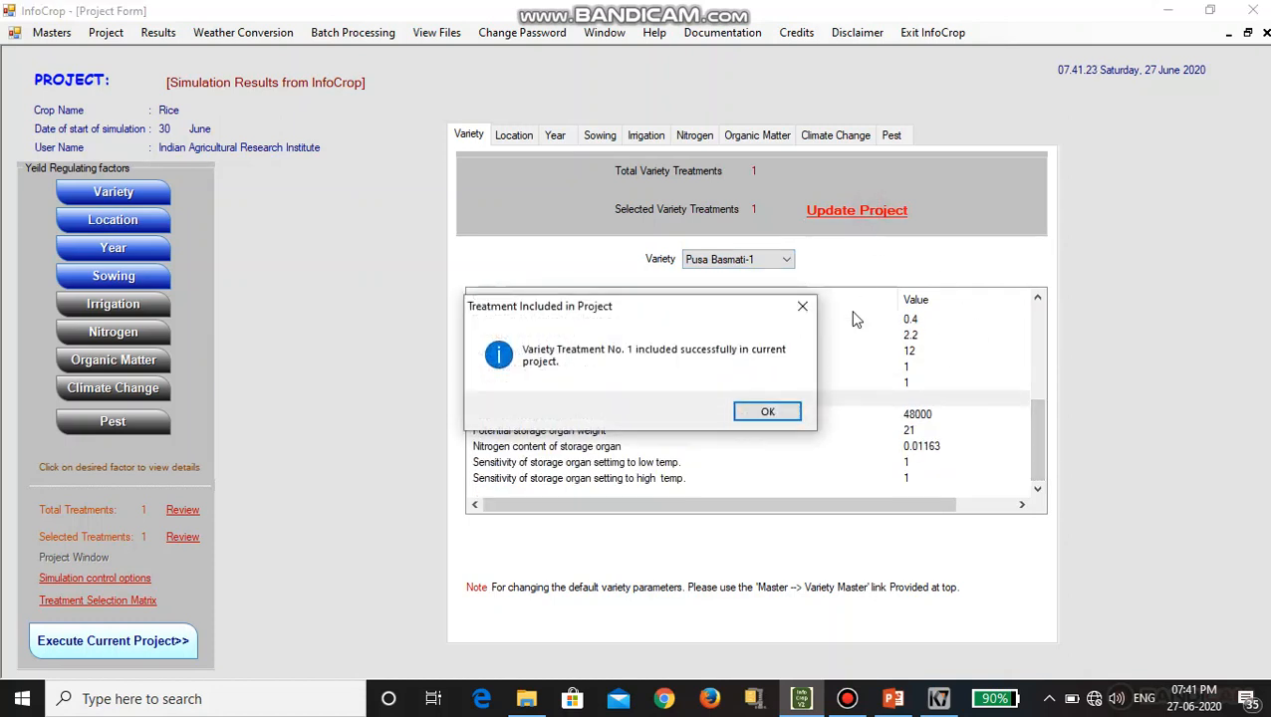
pyautogui.click(773, 414)
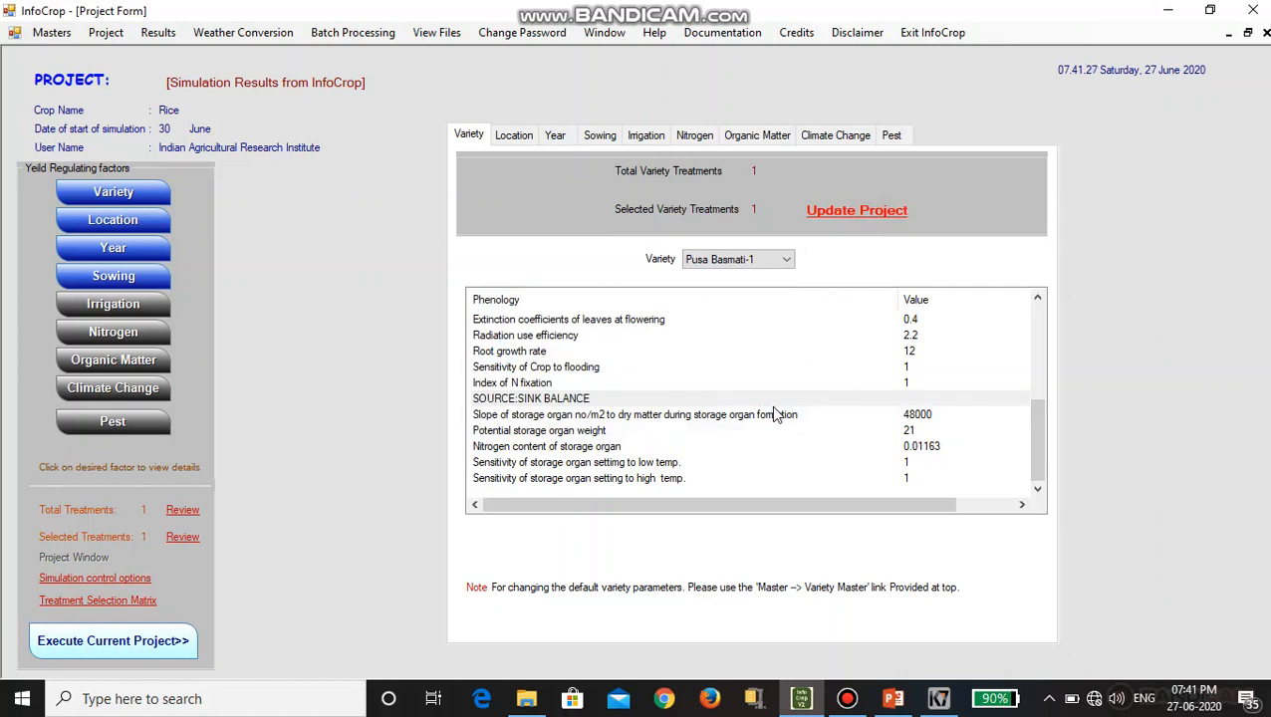
pyautogui.click(846, 225)
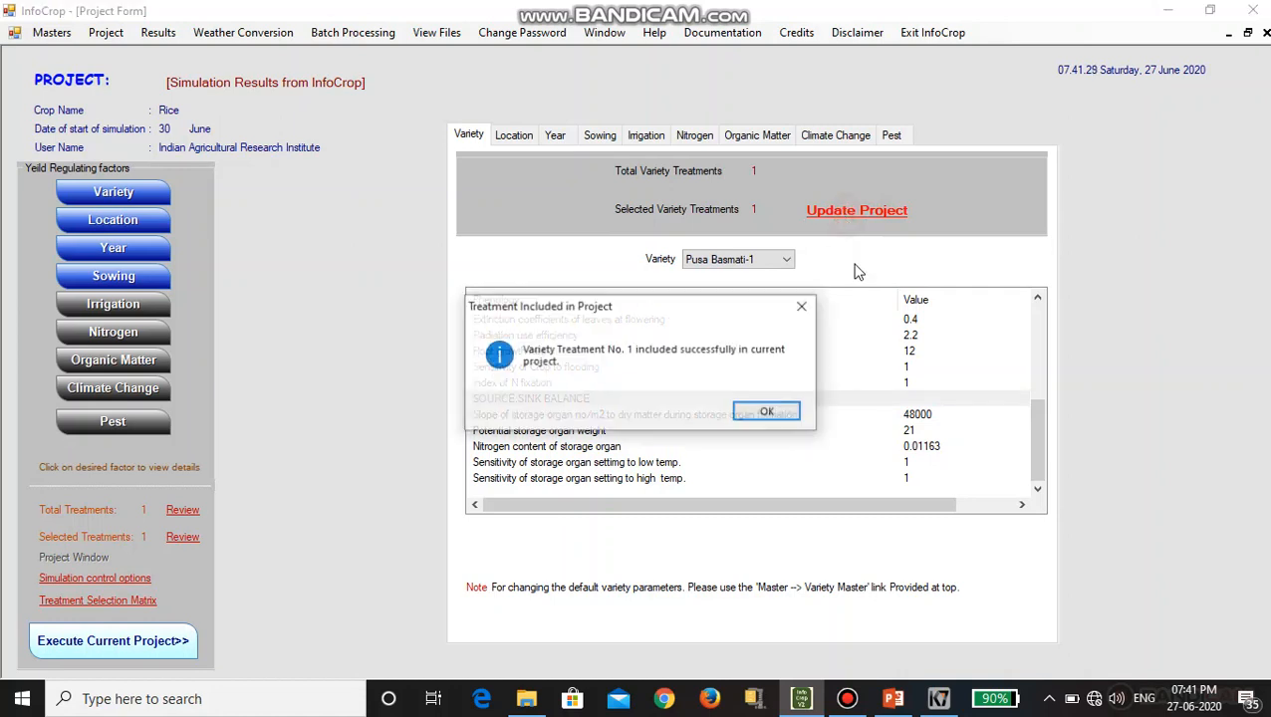
pyautogui.click(778, 412)
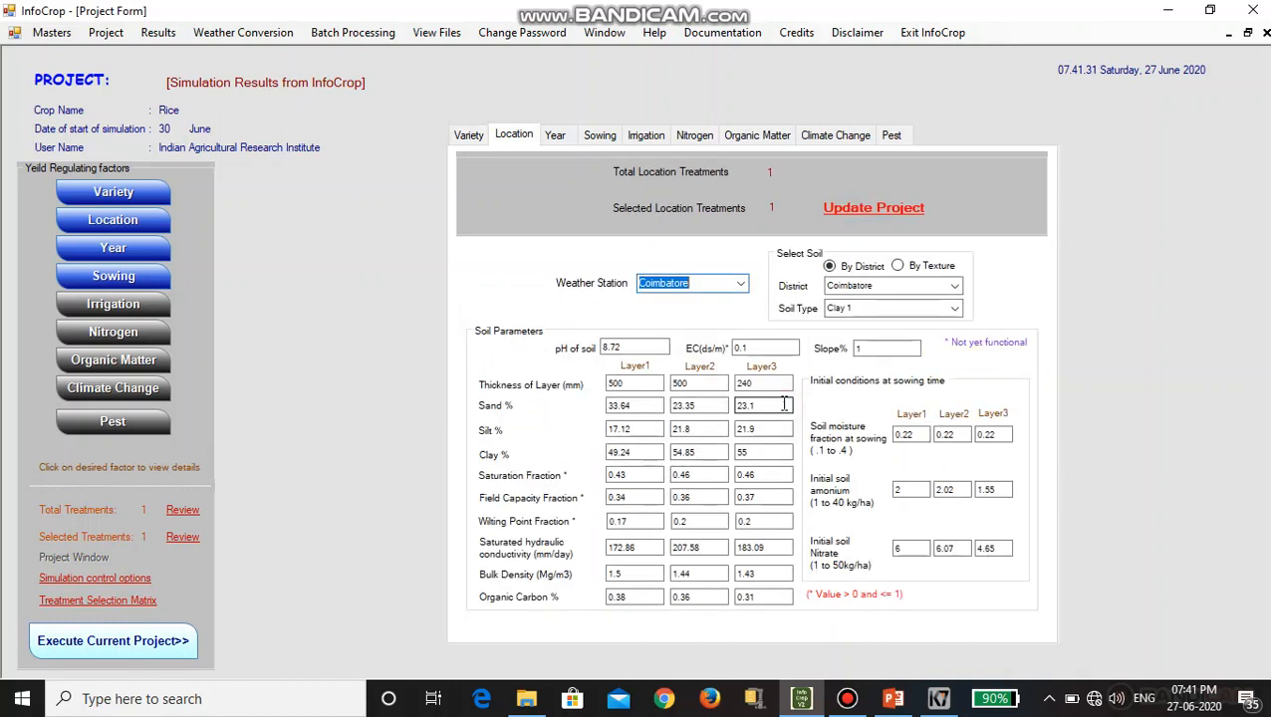
# Choose the Coimbatore weather station, Coimbatore district and Clay 1 soil type, and include the location treatment in the project
pyautogui.click(741, 283)
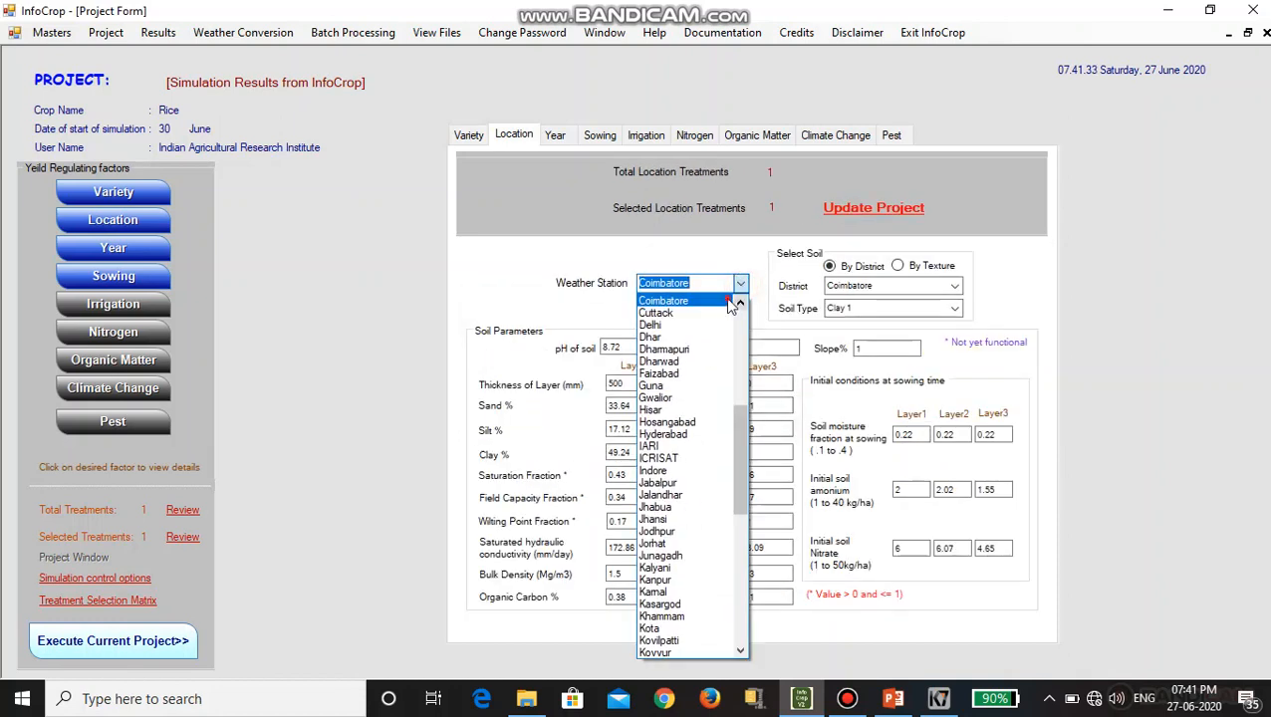
pyautogui.click(730, 300)
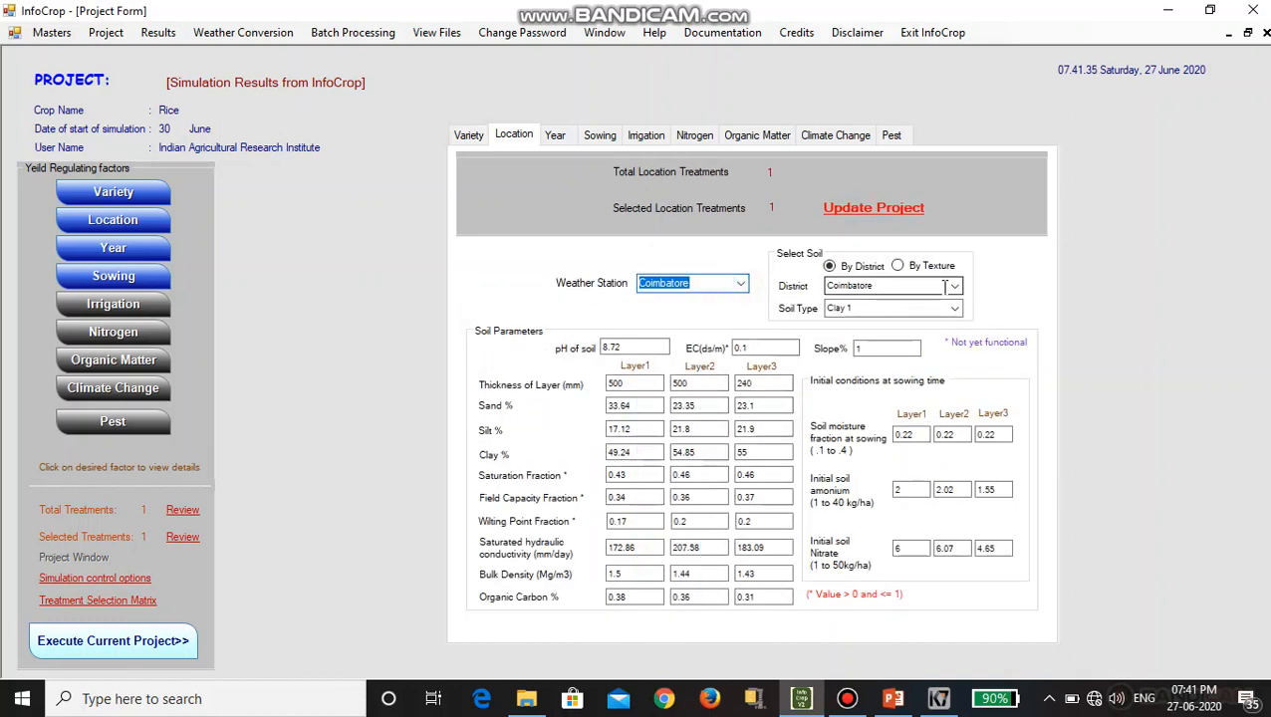
pyautogui.click(944, 286)
pyautogui.click(943, 303)
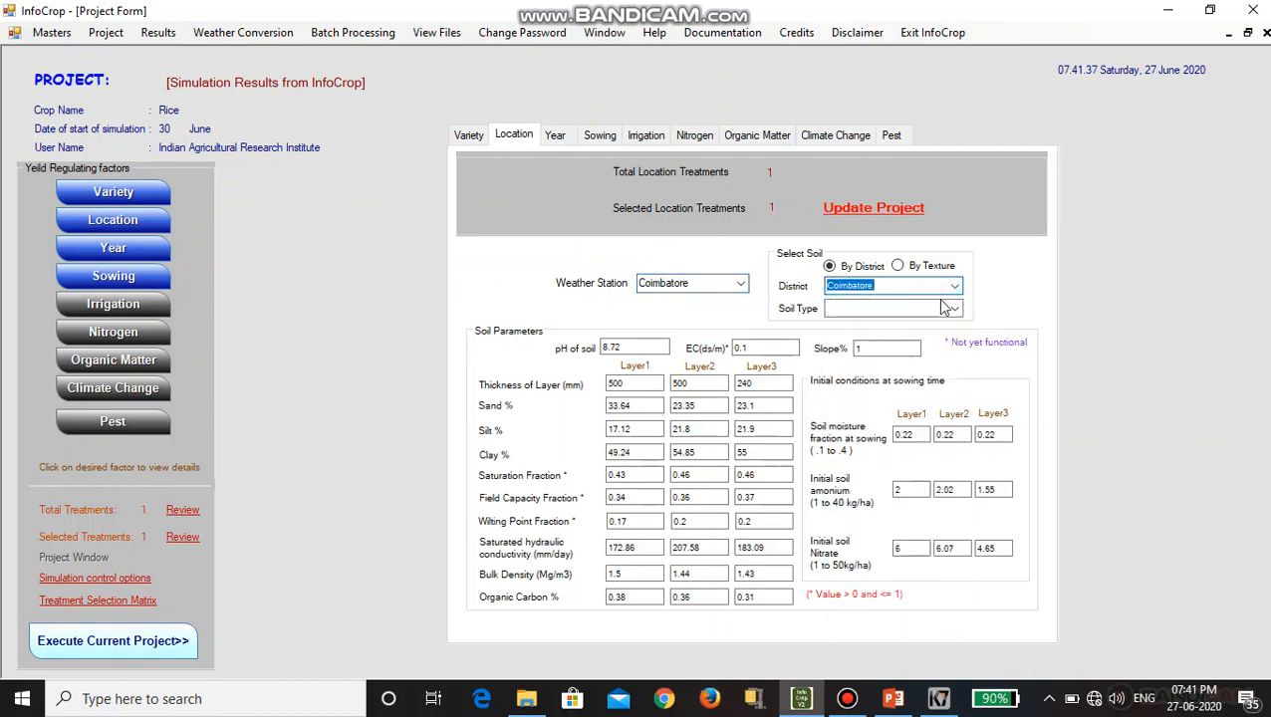
pyautogui.click(945, 309)
pyautogui.click(943, 322)
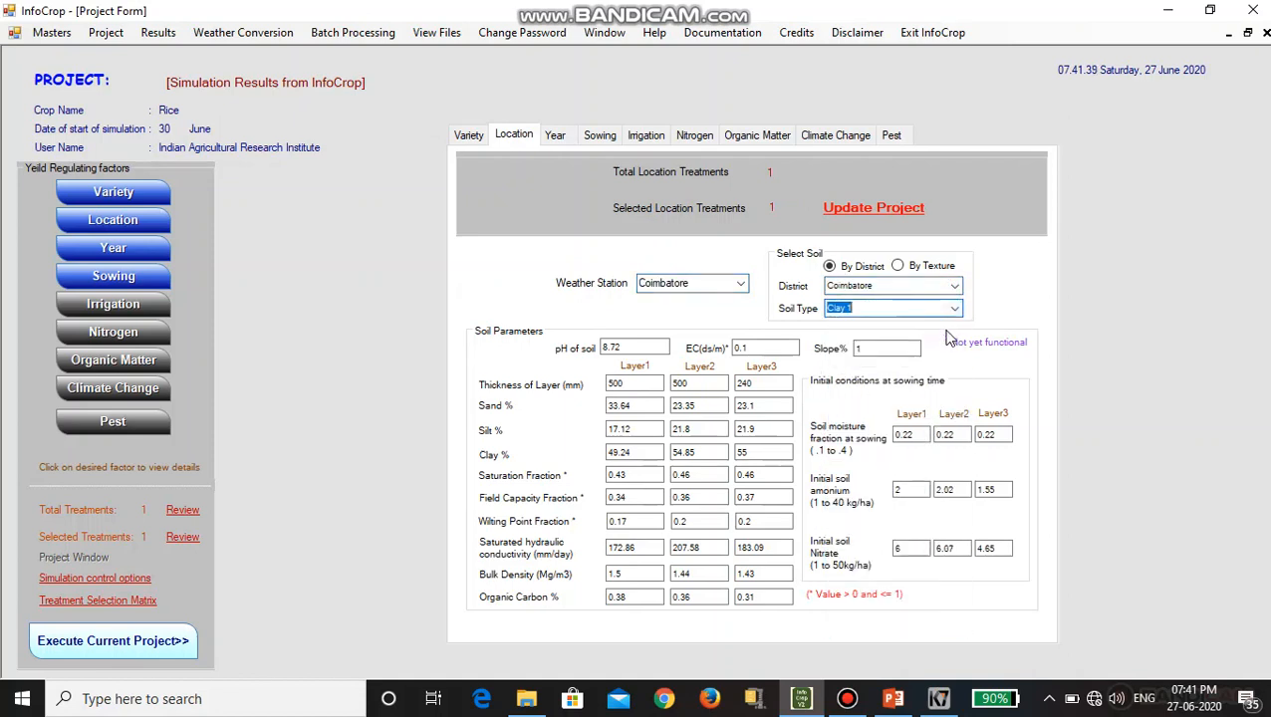
pyautogui.click(873, 213)
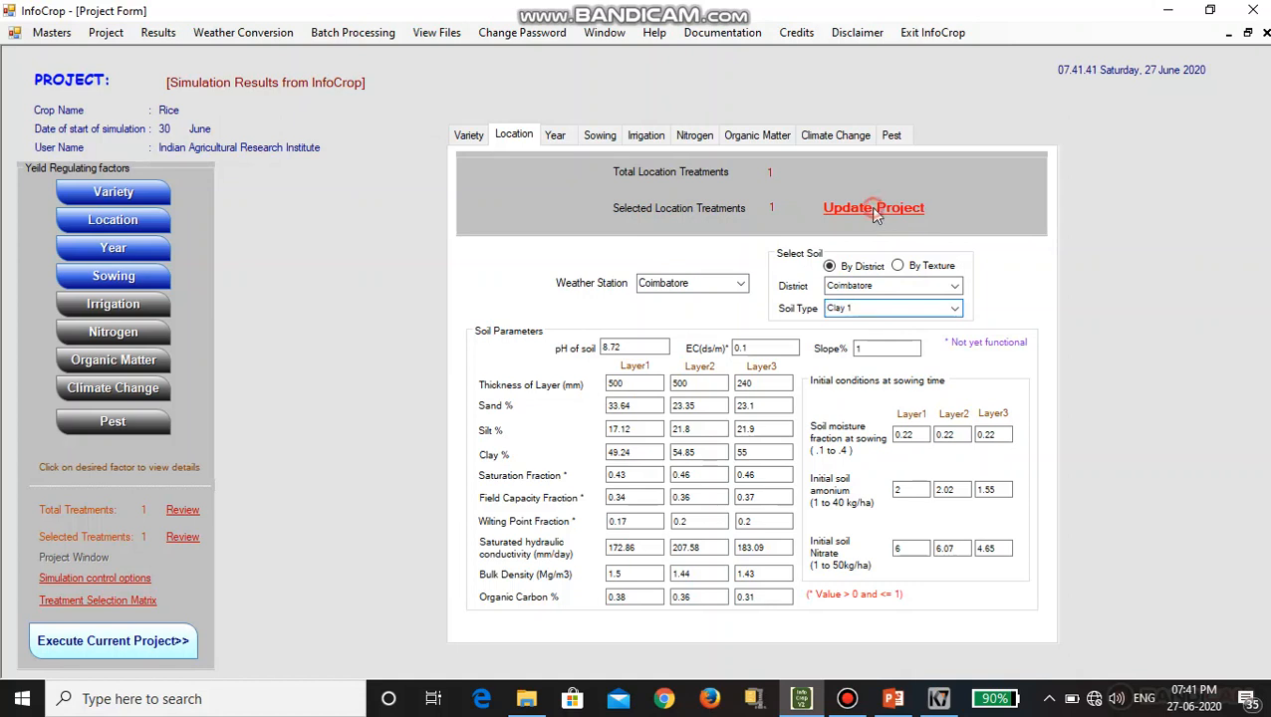
pyautogui.click(773, 412)
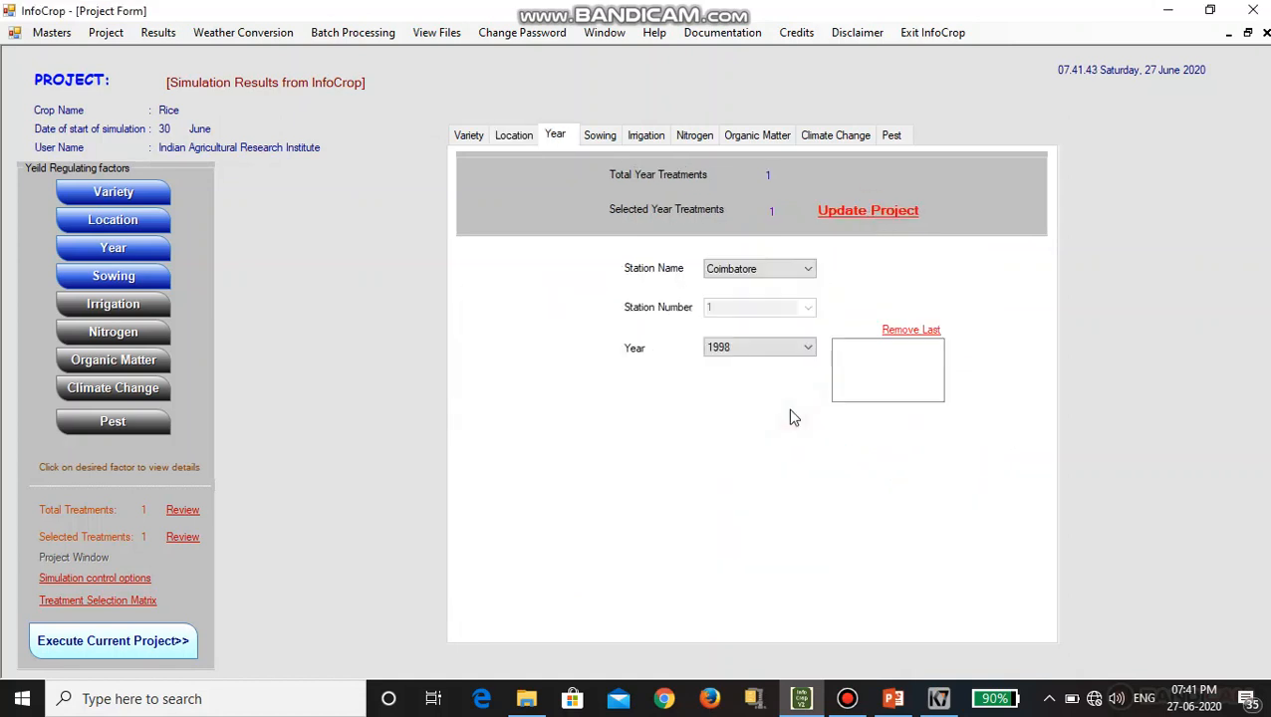
# Select the weather year for the Coimbatore station and include the year treatment in the project
pyautogui.click(803, 345)
pyautogui.click(794, 399)
pyautogui.click(911, 213)
pyautogui.click(738, 413)
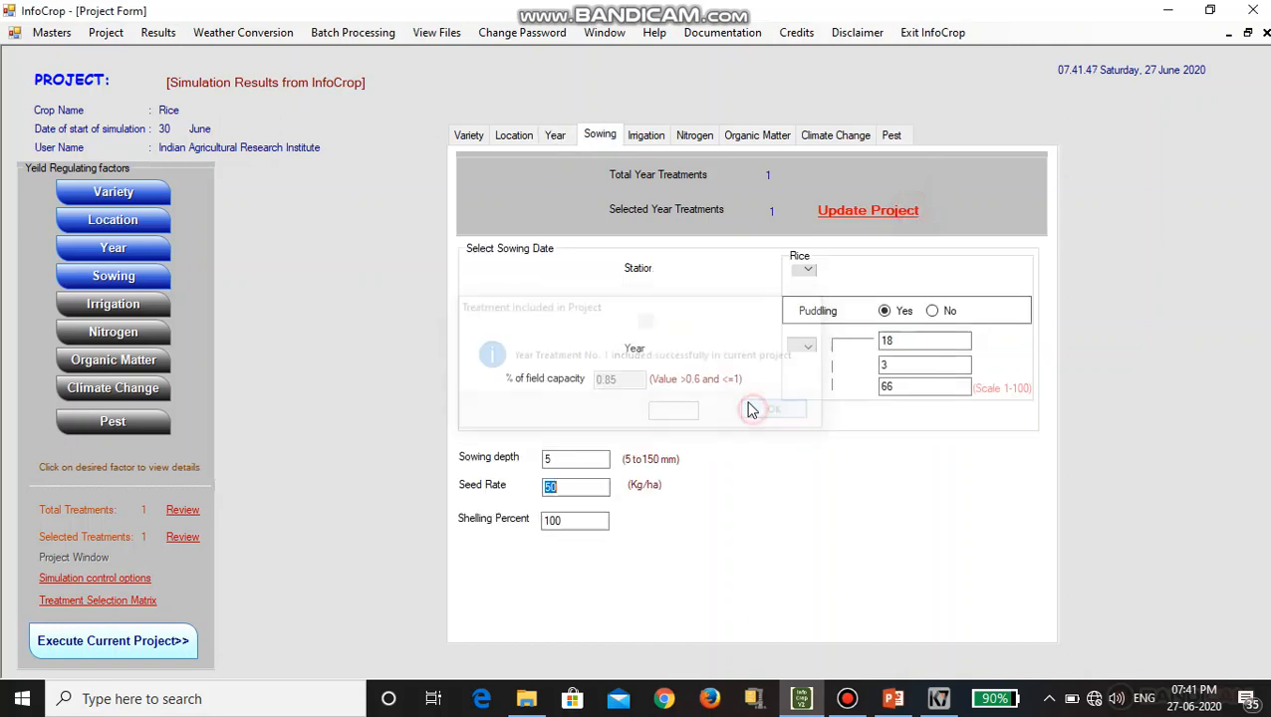
# Choose the Transplanted sowing method with puddling and include the sowing treatment in the project
pyautogui.click(885, 271)
pyautogui.click(884, 311)
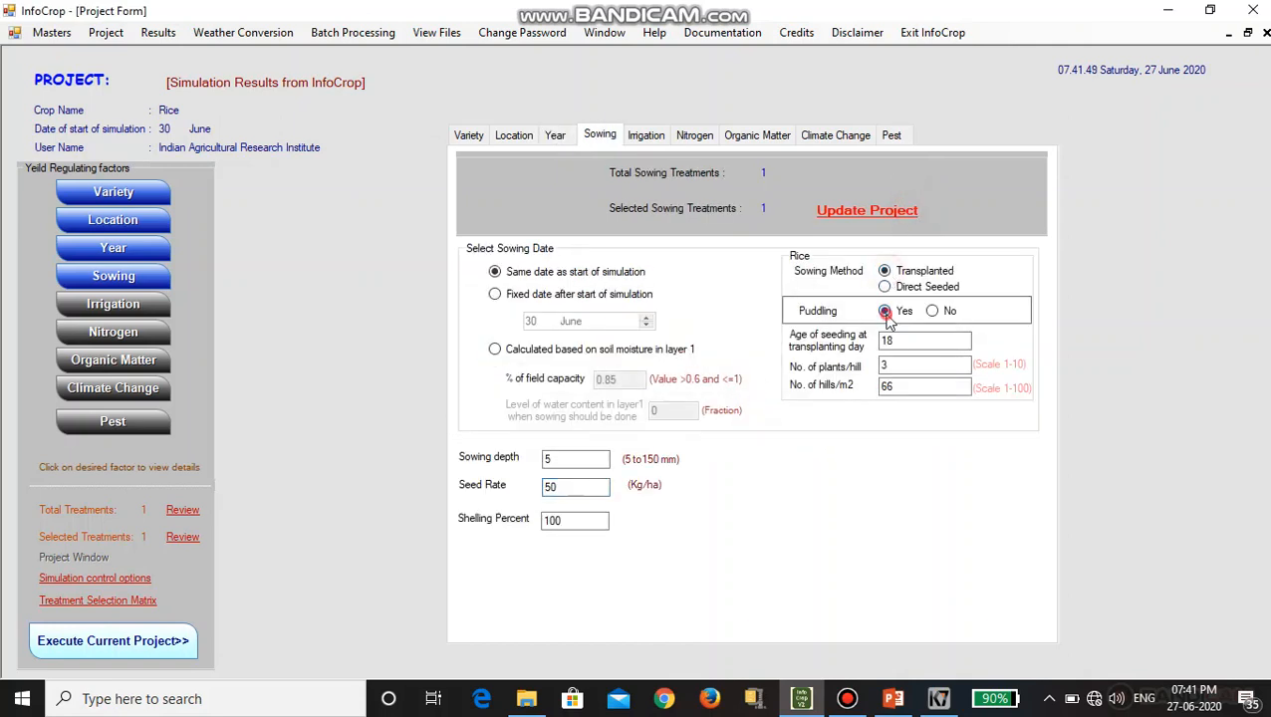
pyautogui.click(872, 211)
pyautogui.click(767, 410)
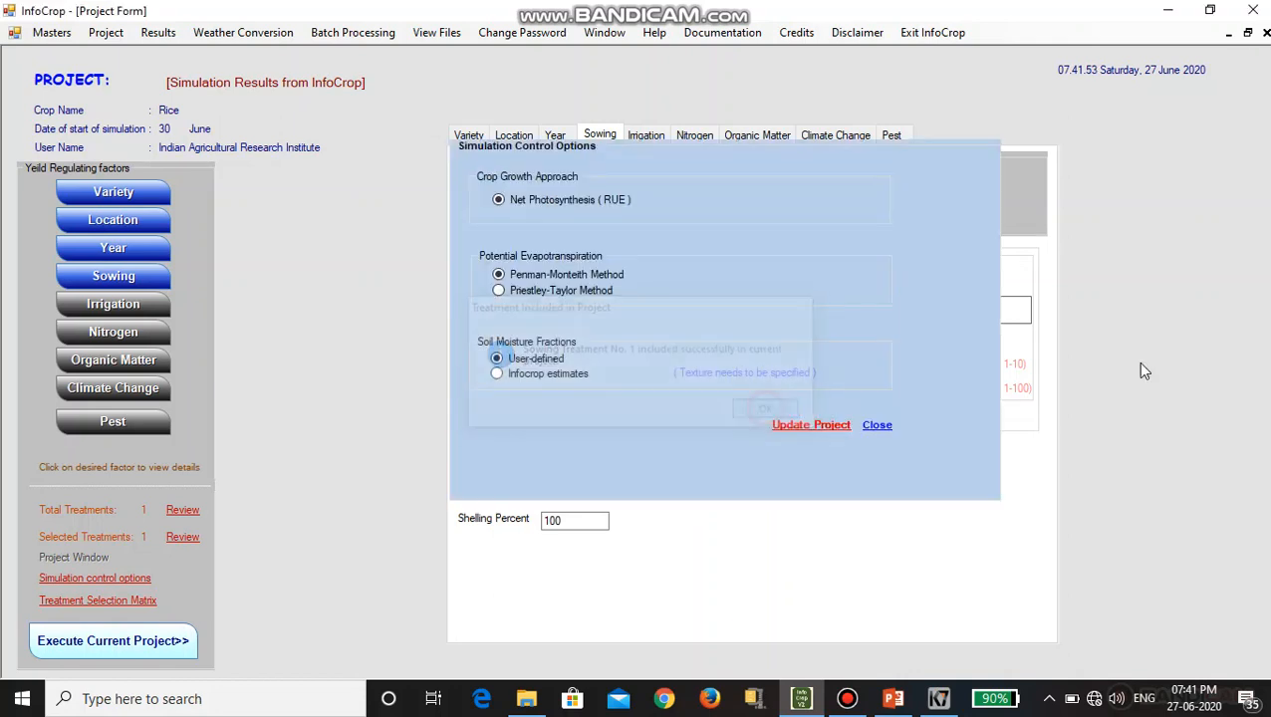
# Include the simulation control options in the project with Penman-Monteith evapotranspiration and user-defined soil moisture fractions
pyautogui.click(787, 429)
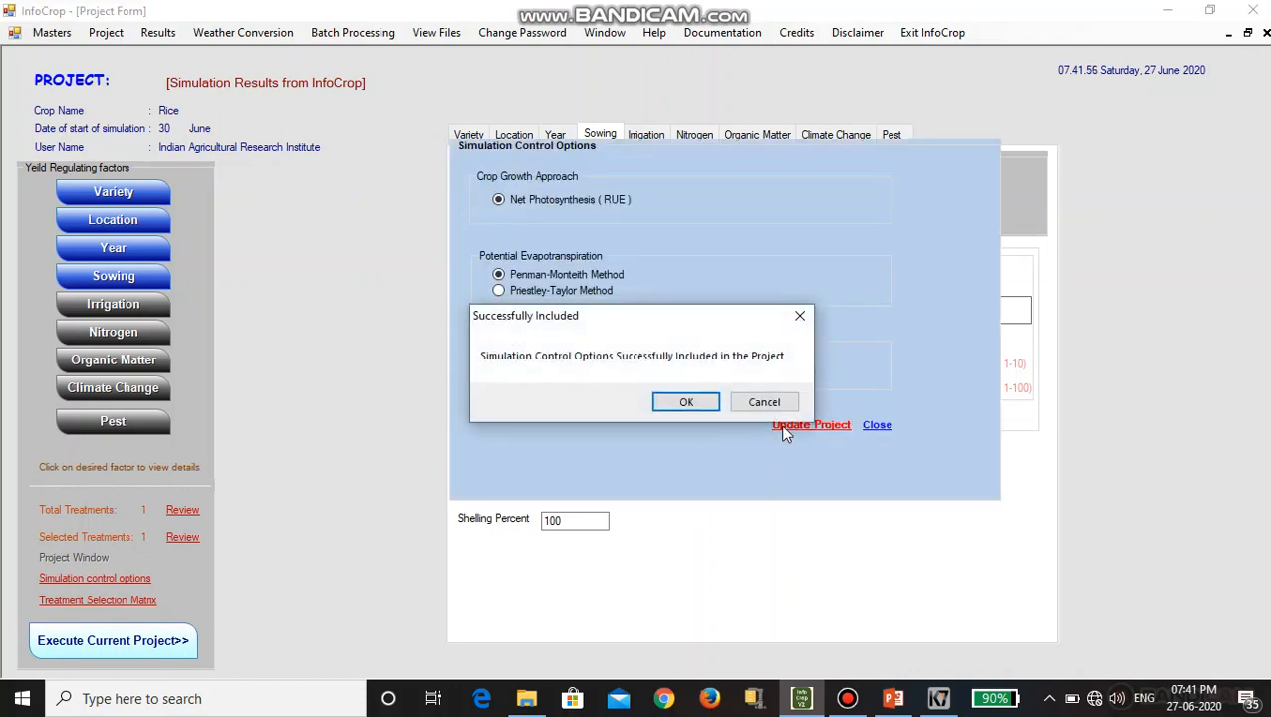
pyautogui.click(684, 403)
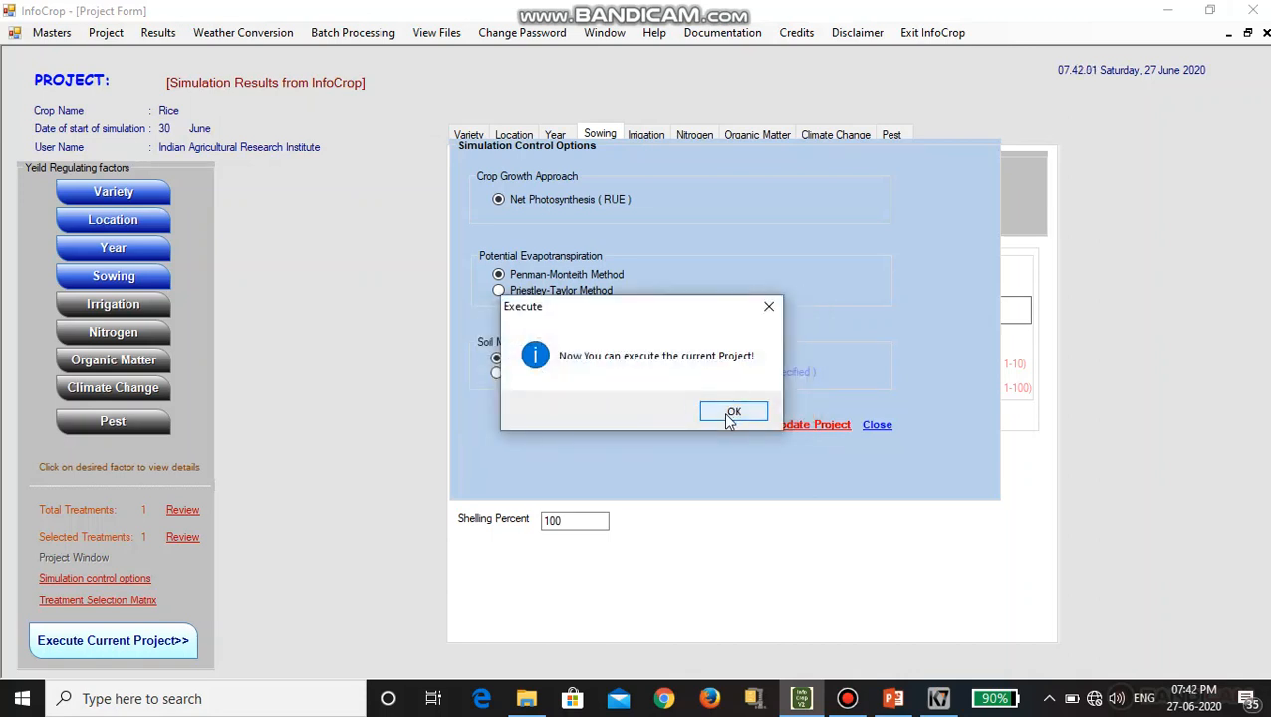
pyautogui.click(732, 415)
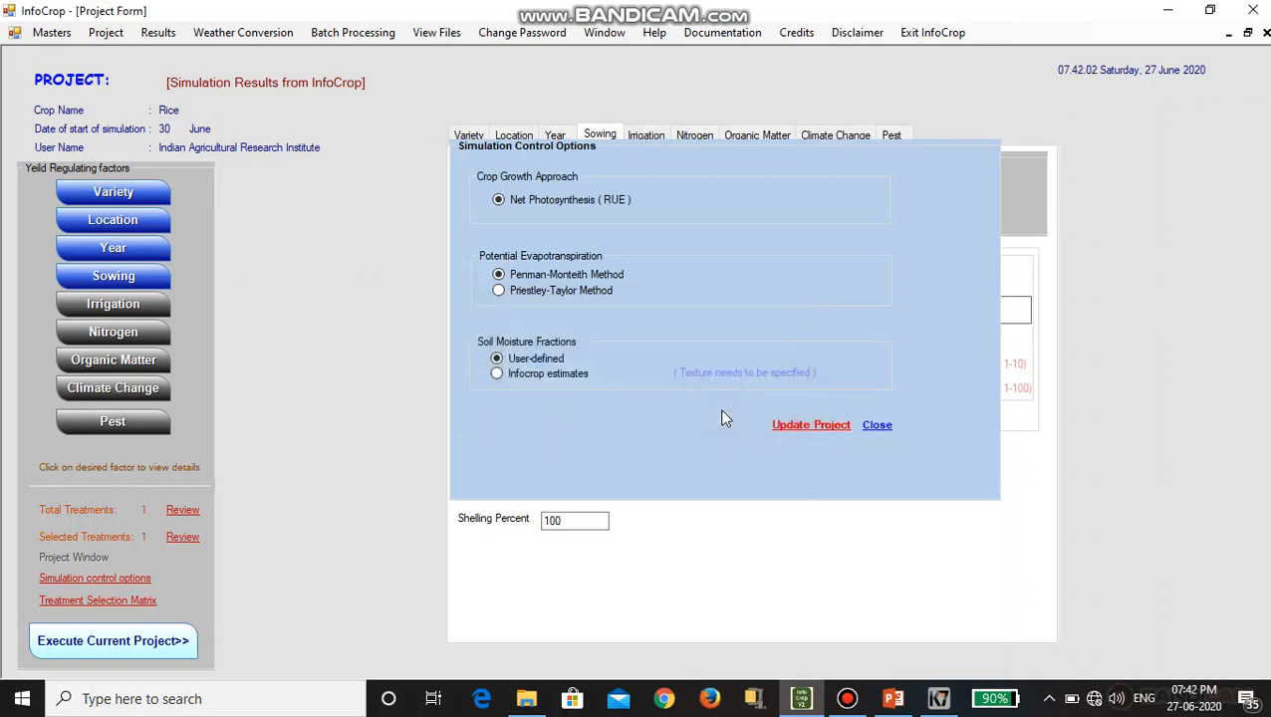
# Execute the current project, accept the Priestley-Taylor substitution, and continue generating the results
pyautogui.click(182, 643)
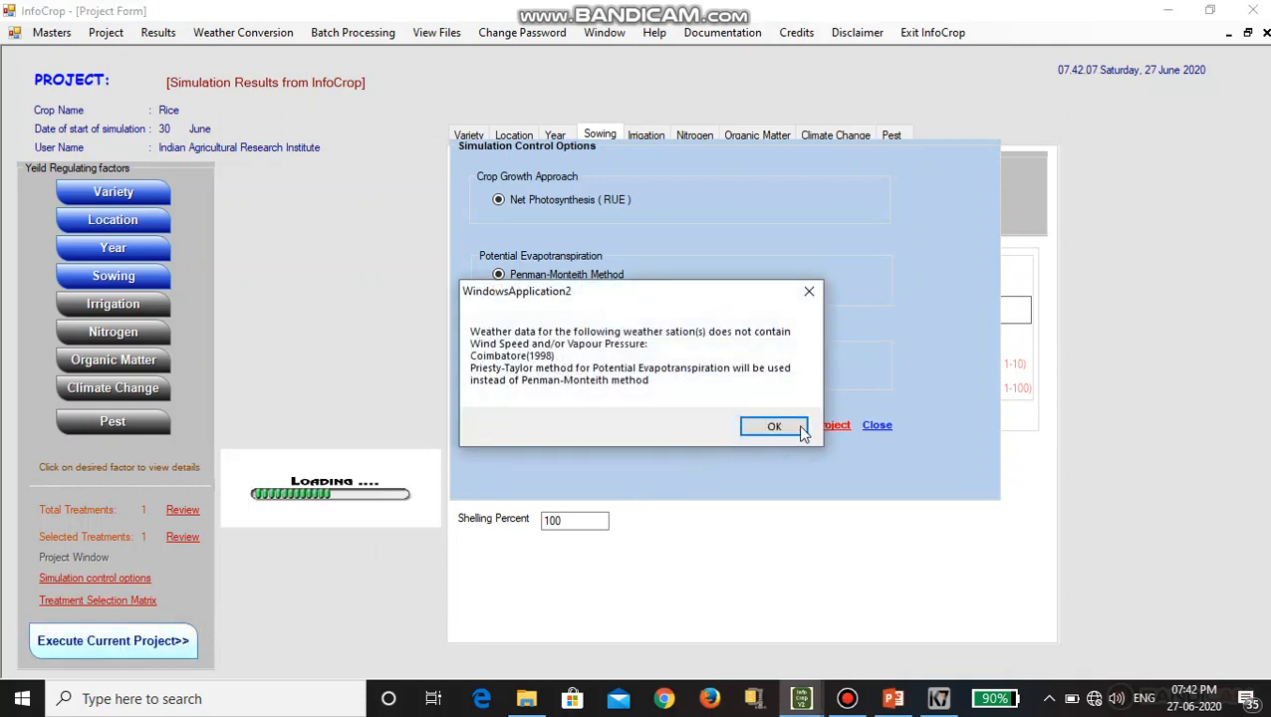
pyautogui.click(802, 428)
pyautogui.click(683, 410)
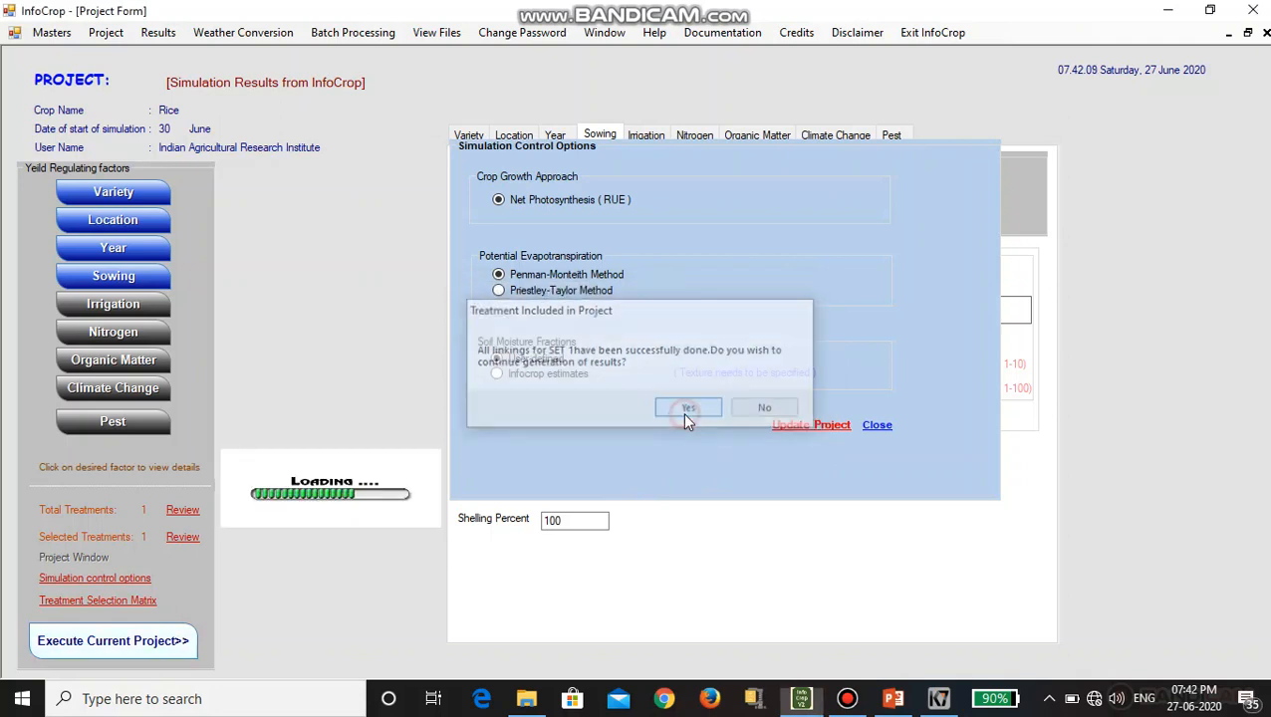
pyautogui.click(680, 402)
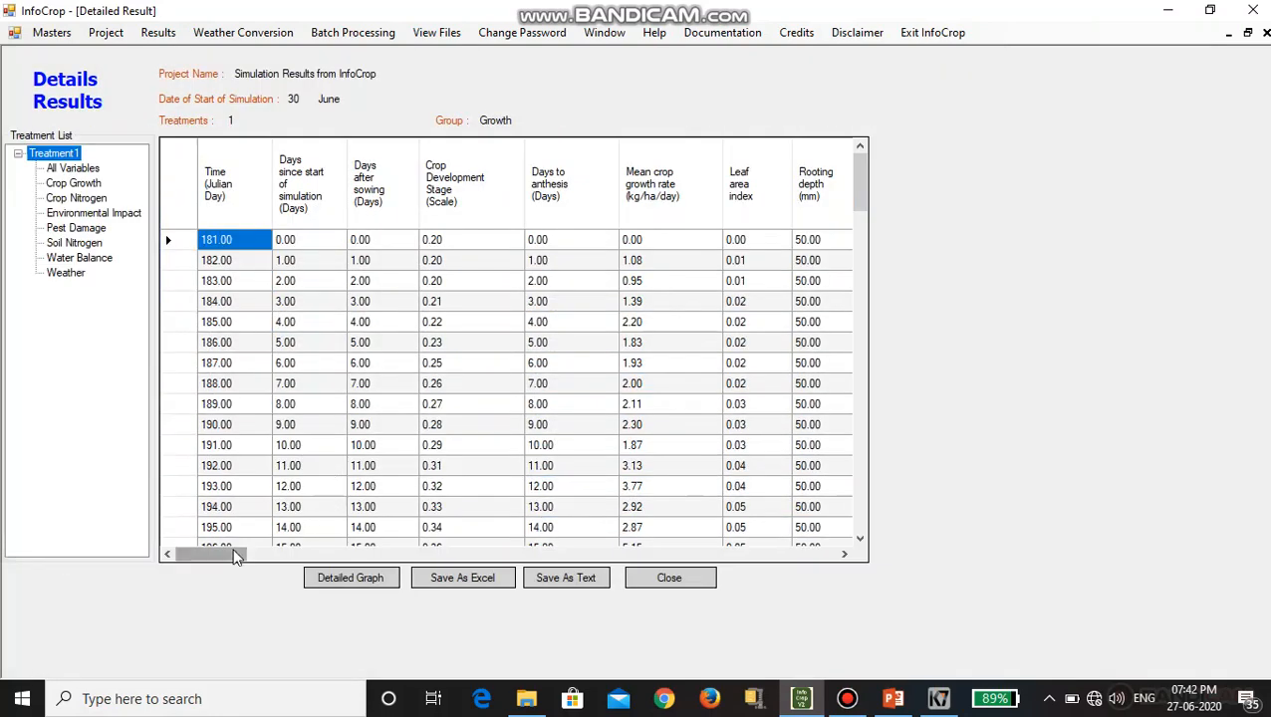
# Examine the economic yield column of the detailed results down to its final row
pyautogui.moveTo(233, 551); pyautogui.dragTo(371, 535)
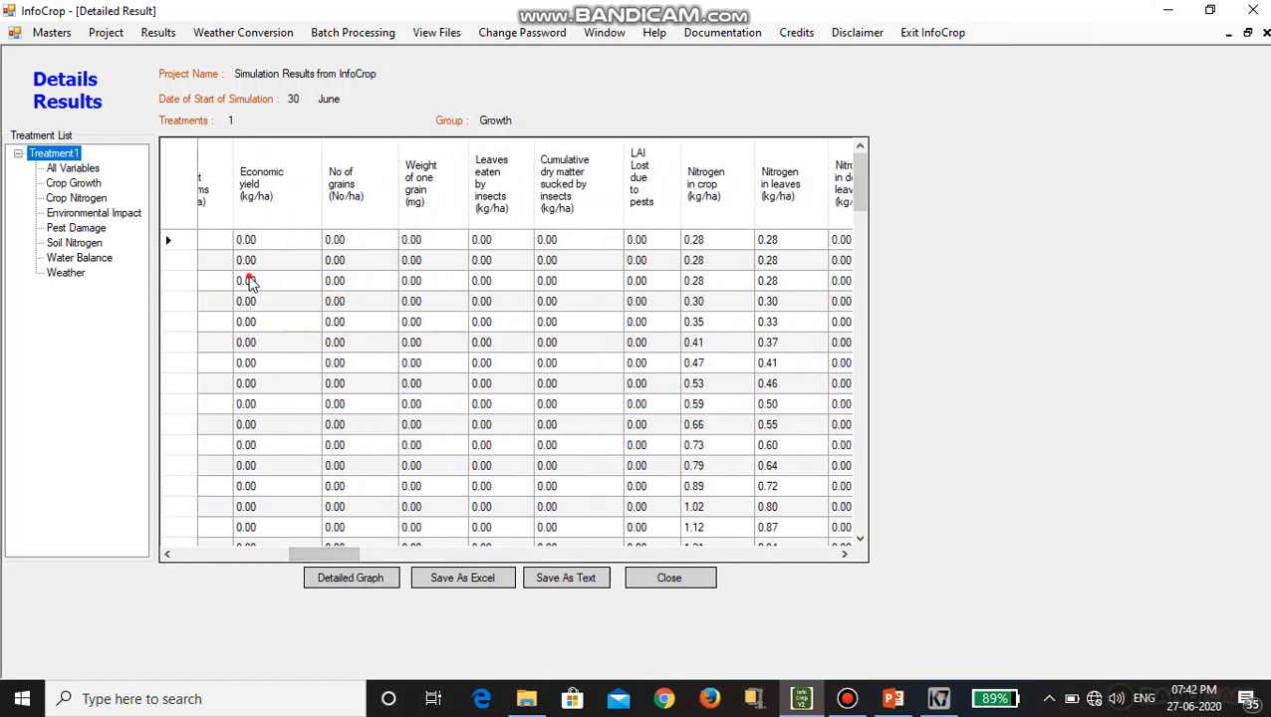
pyautogui.moveTo(250, 280); pyautogui.dragTo(289, 383)
pyautogui.moveTo(859, 184); pyautogui.dragTo(821, 539)
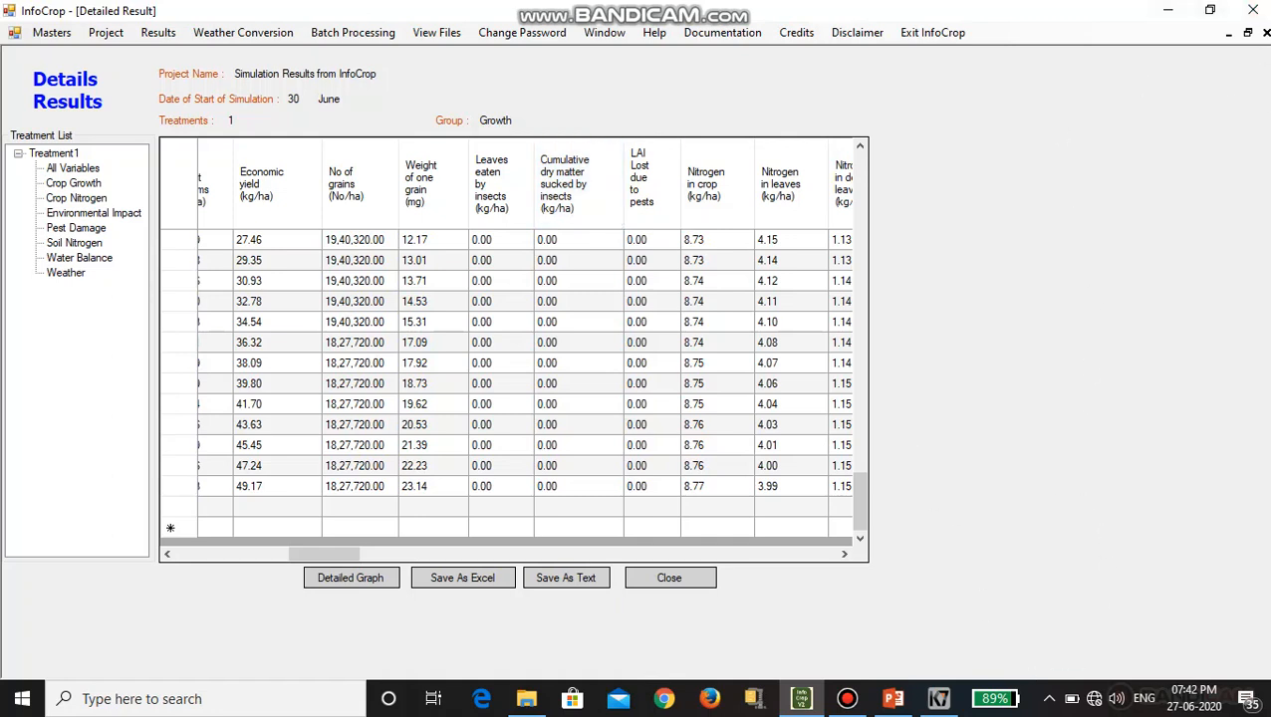
pyautogui.click(858, 704)
pyautogui.click(848, 700)
# Close the detailed results and simulation control options, and reapply the existing treatment details to restart the treatment setup
pyautogui.click(666, 581)
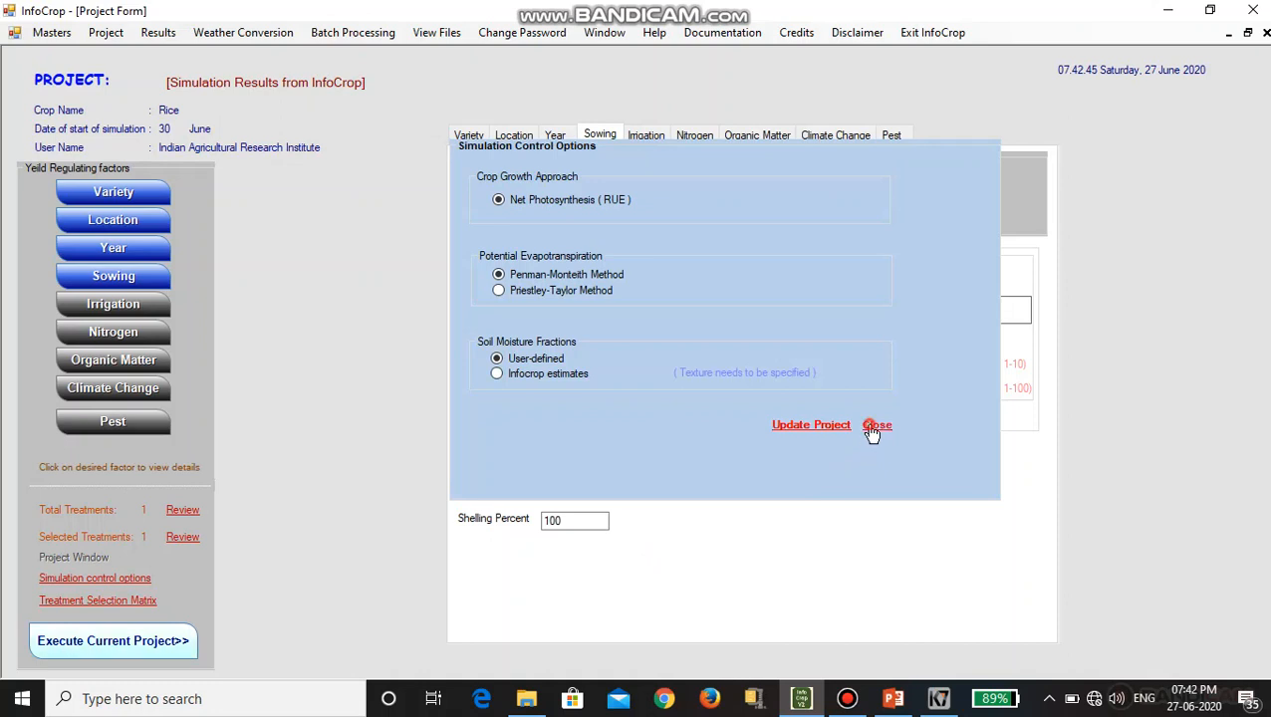
pyautogui.click(877, 427)
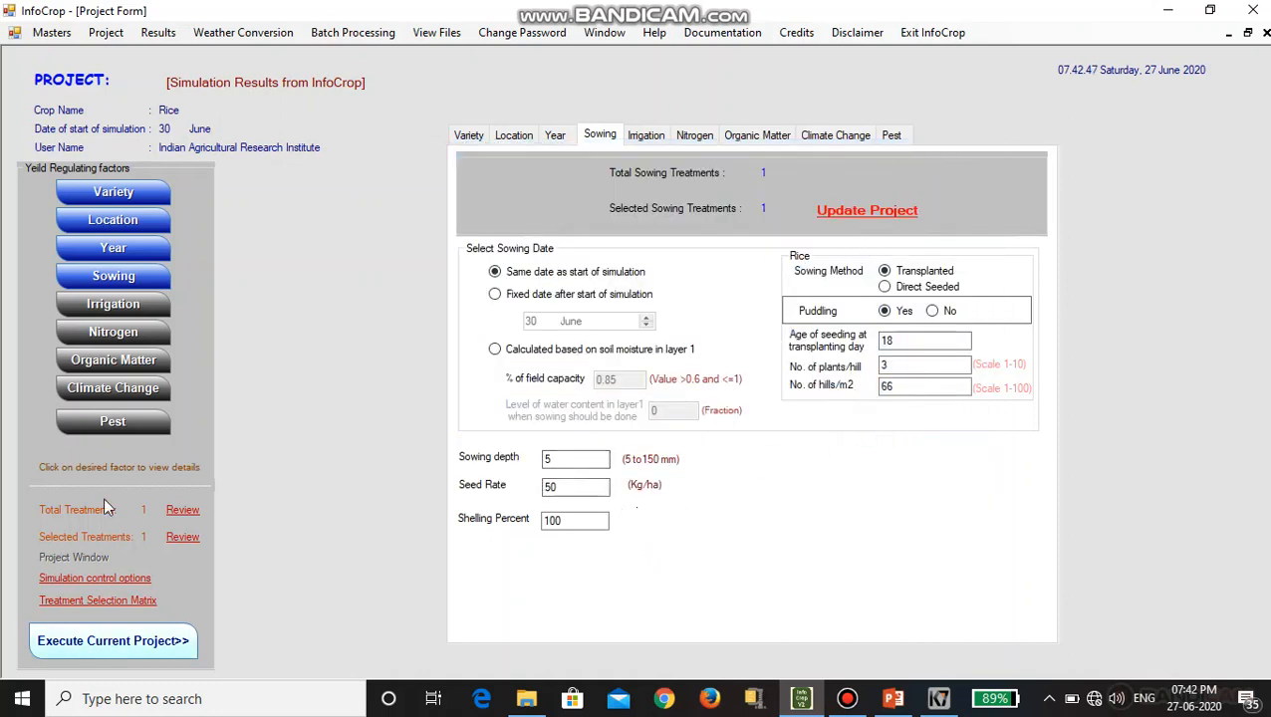
pyautogui.click(184, 510)
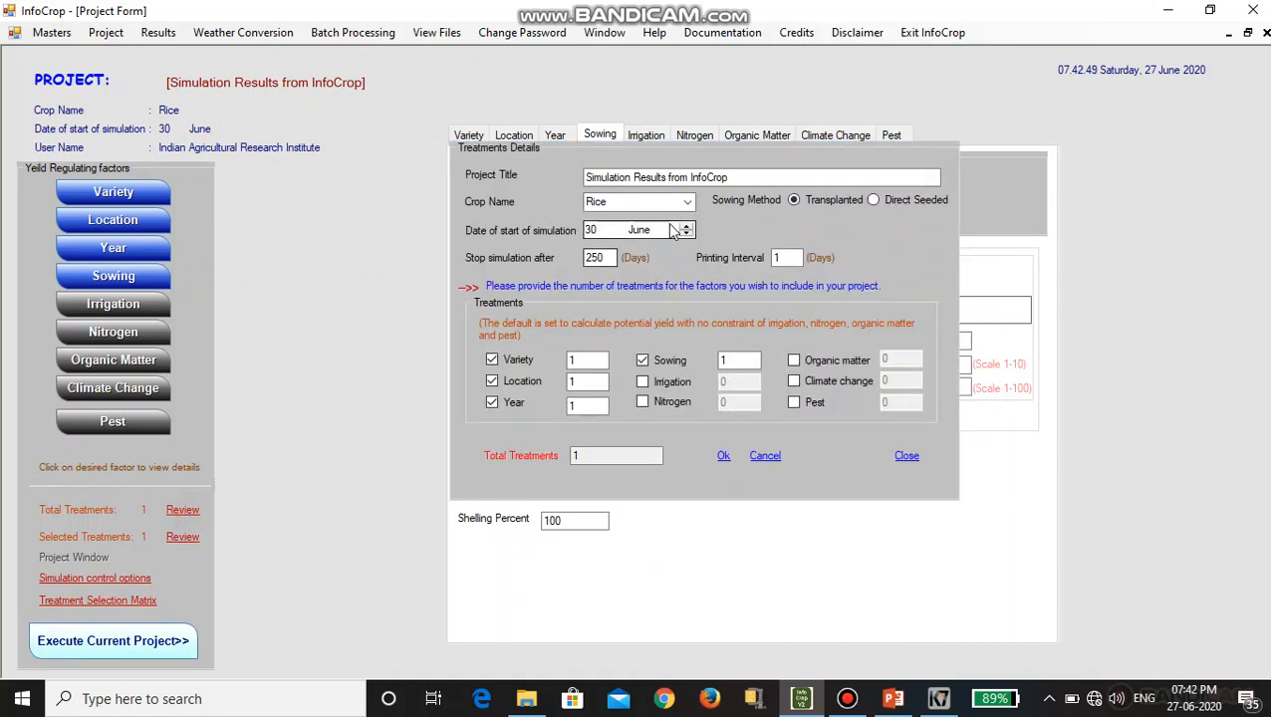
pyautogui.click(724, 460)
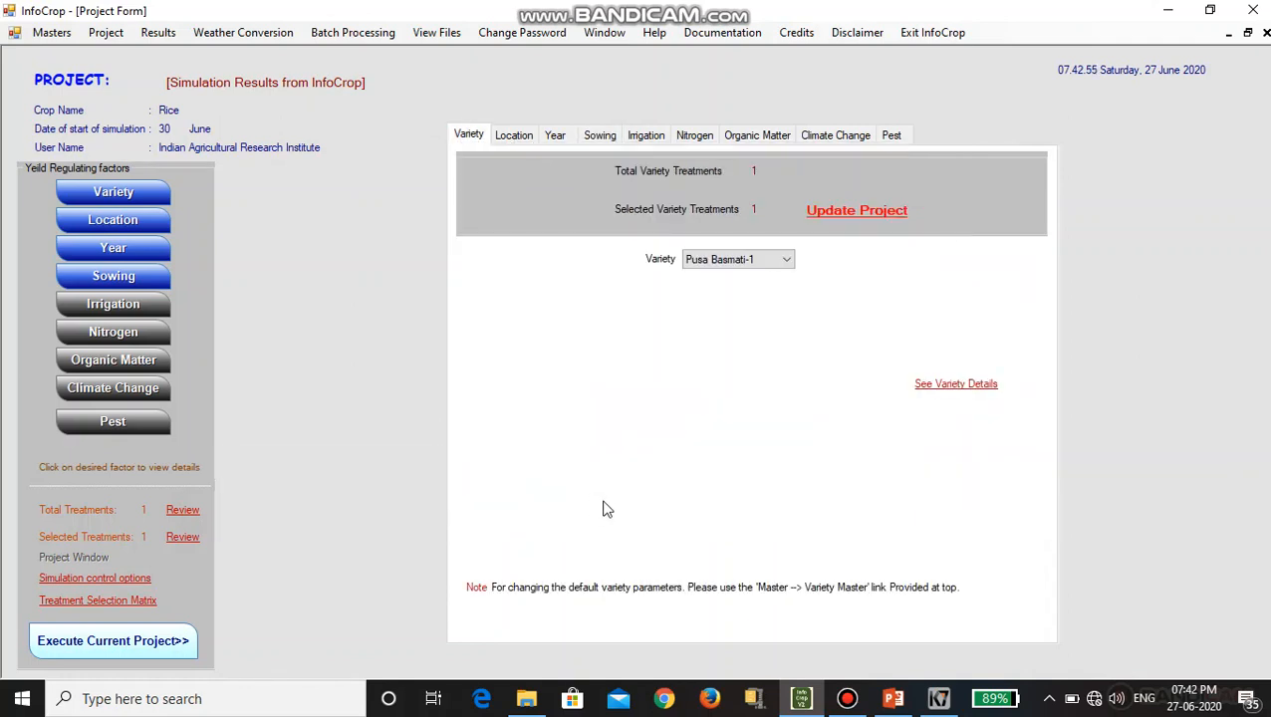
# Select the variety Kauveri and include it as the variety treatment in the project
pyautogui.click(760, 262)
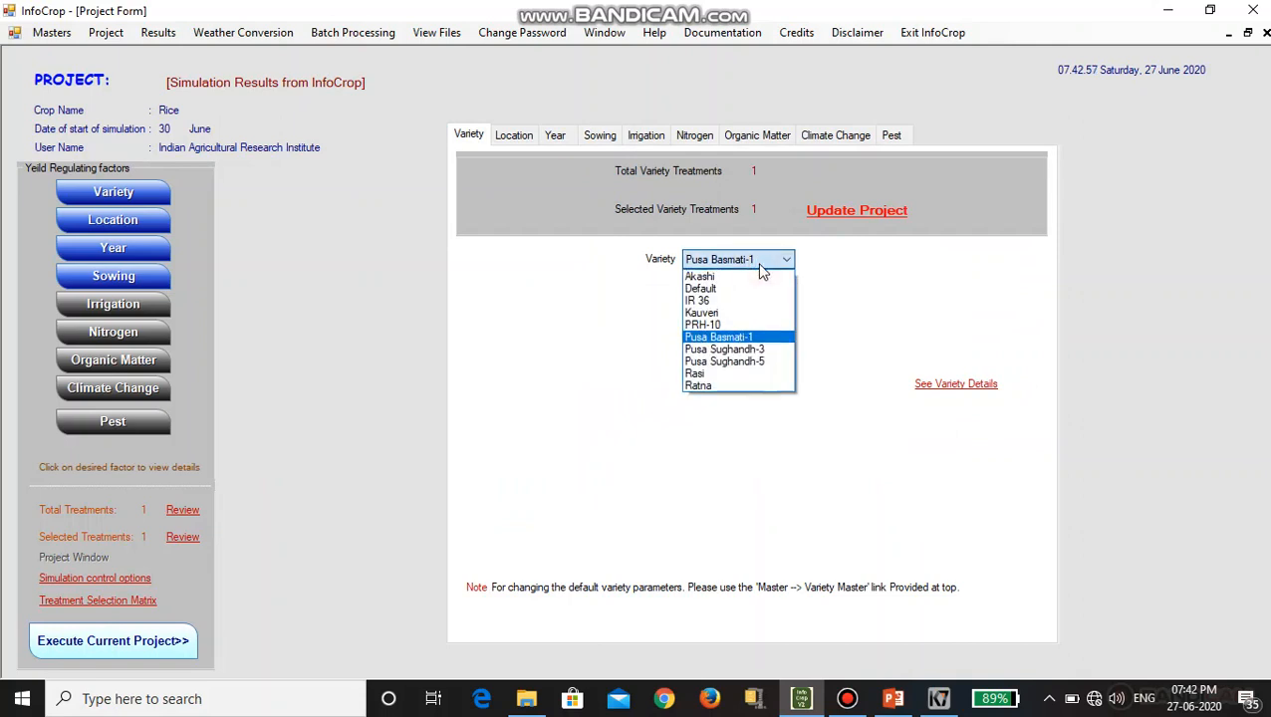
pyautogui.click(755, 313)
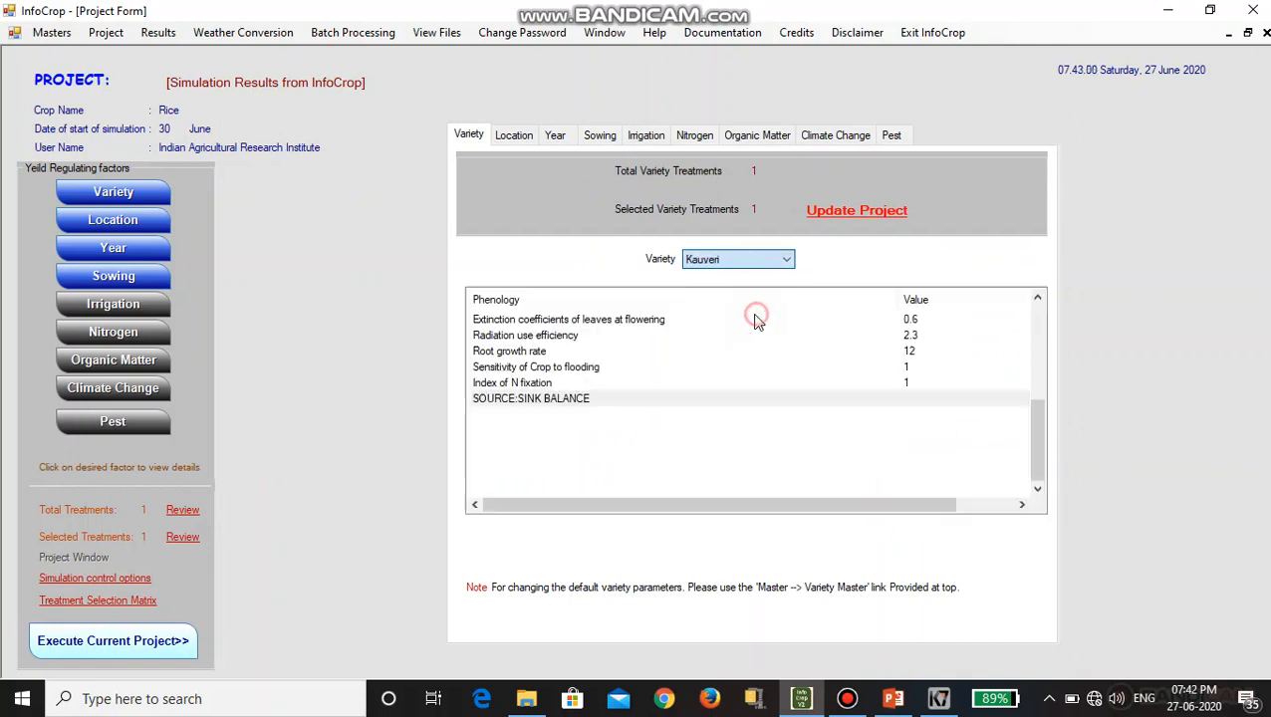
pyautogui.click(839, 212)
pyautogui.click(769, 413)
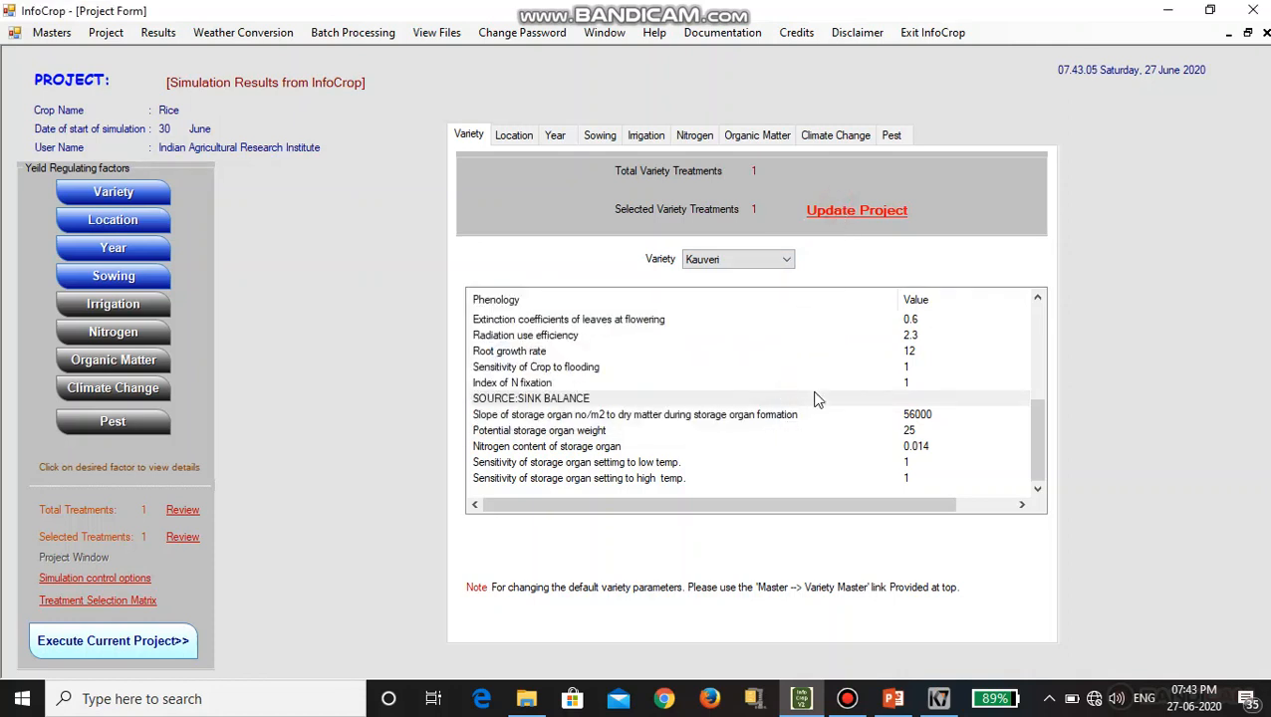
pyautogui.click(853, 221)
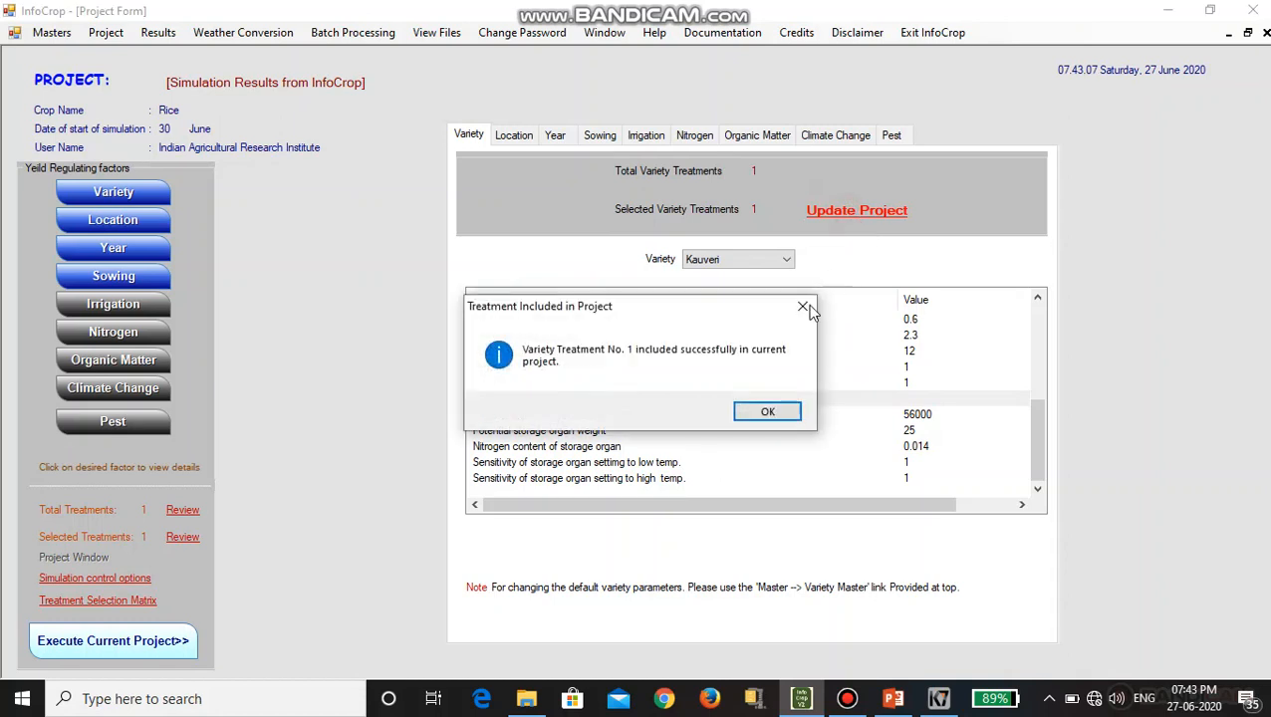
pyautogui.click(757, 414)
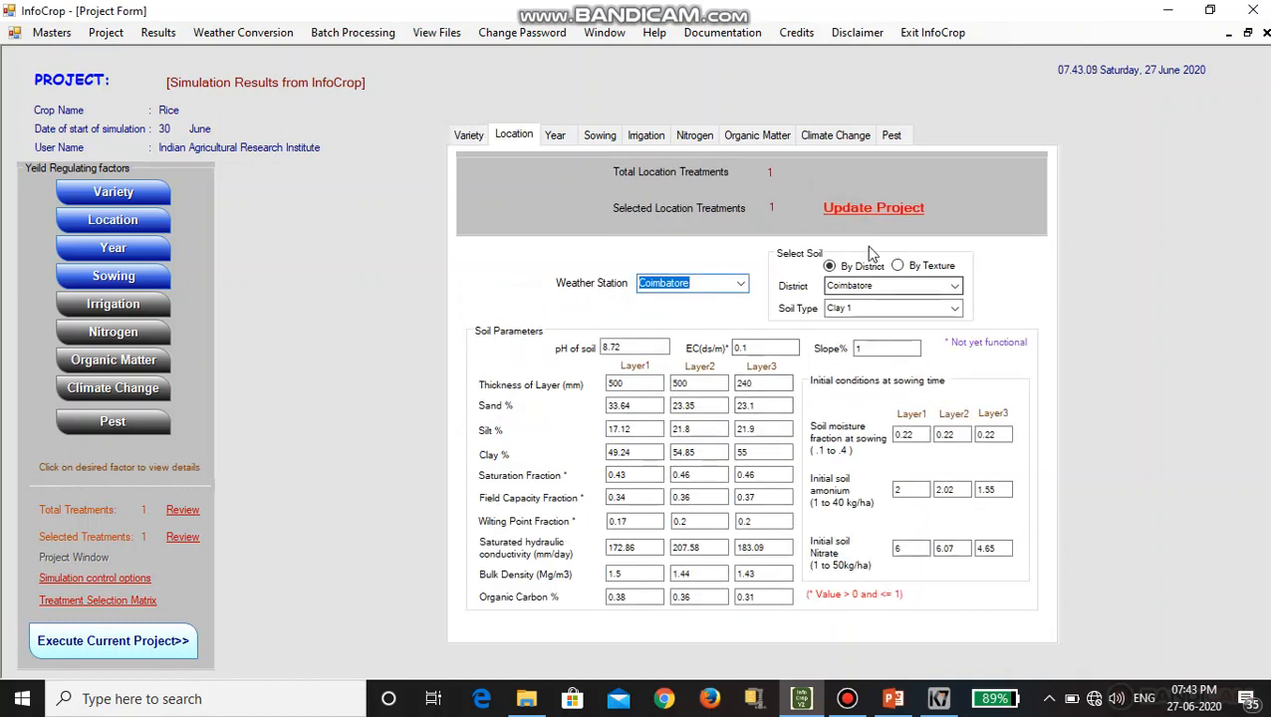
# Include the Coimbatore location treatment, and select 1998 as the weather year and include it as the year treatment
pyautogui.click(885, 218)
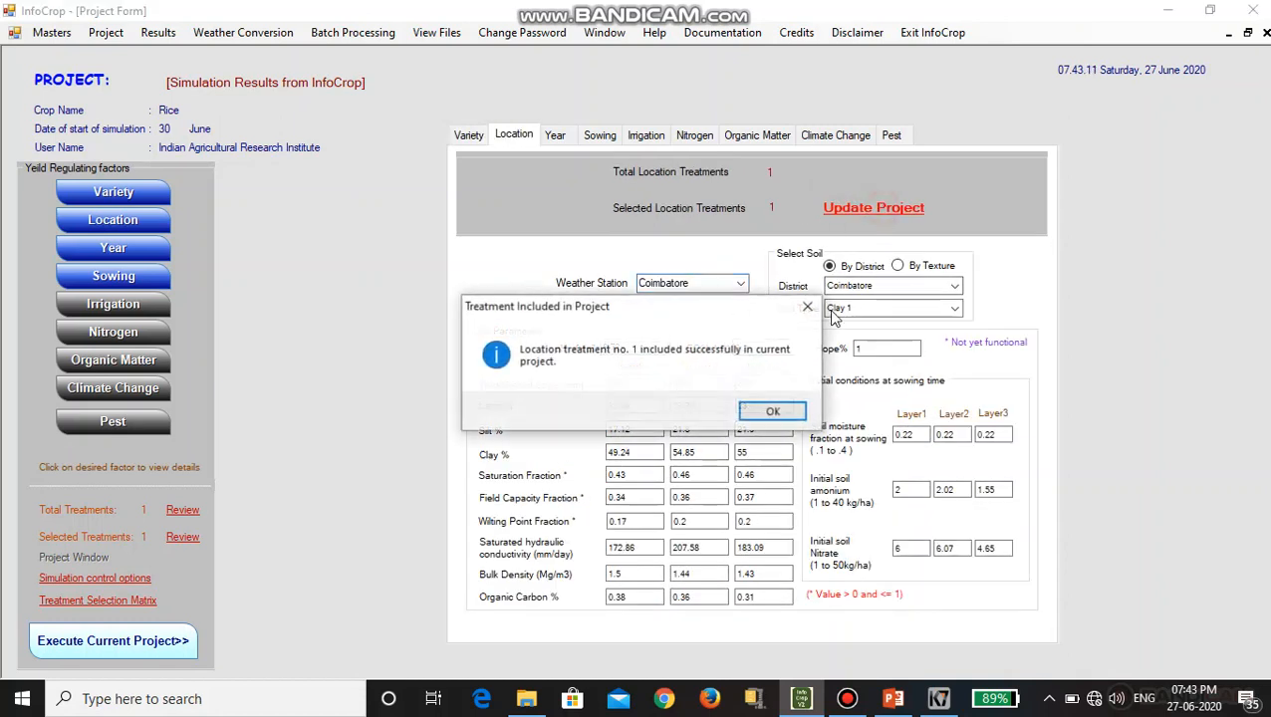
pyautogui.click(789, 412)
pyautogui.click(797, 346)
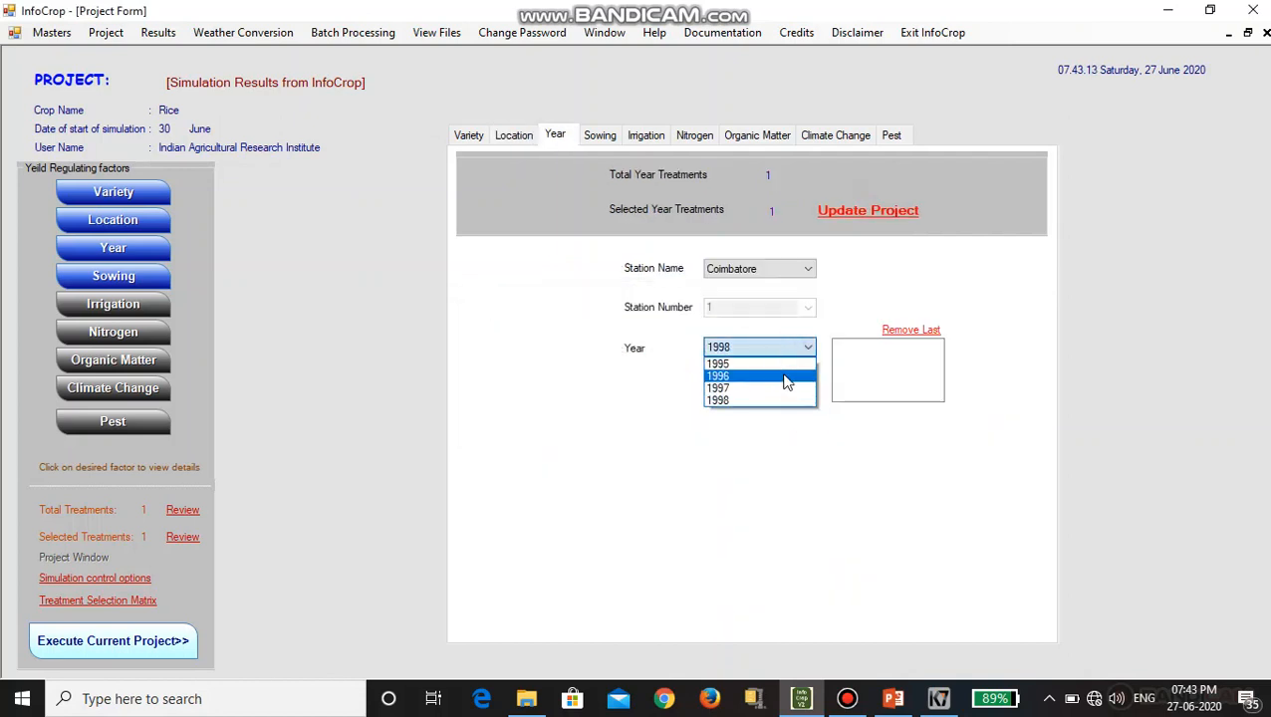
pyautogui.click(787, 399)
pyautogui.click(863, 220)
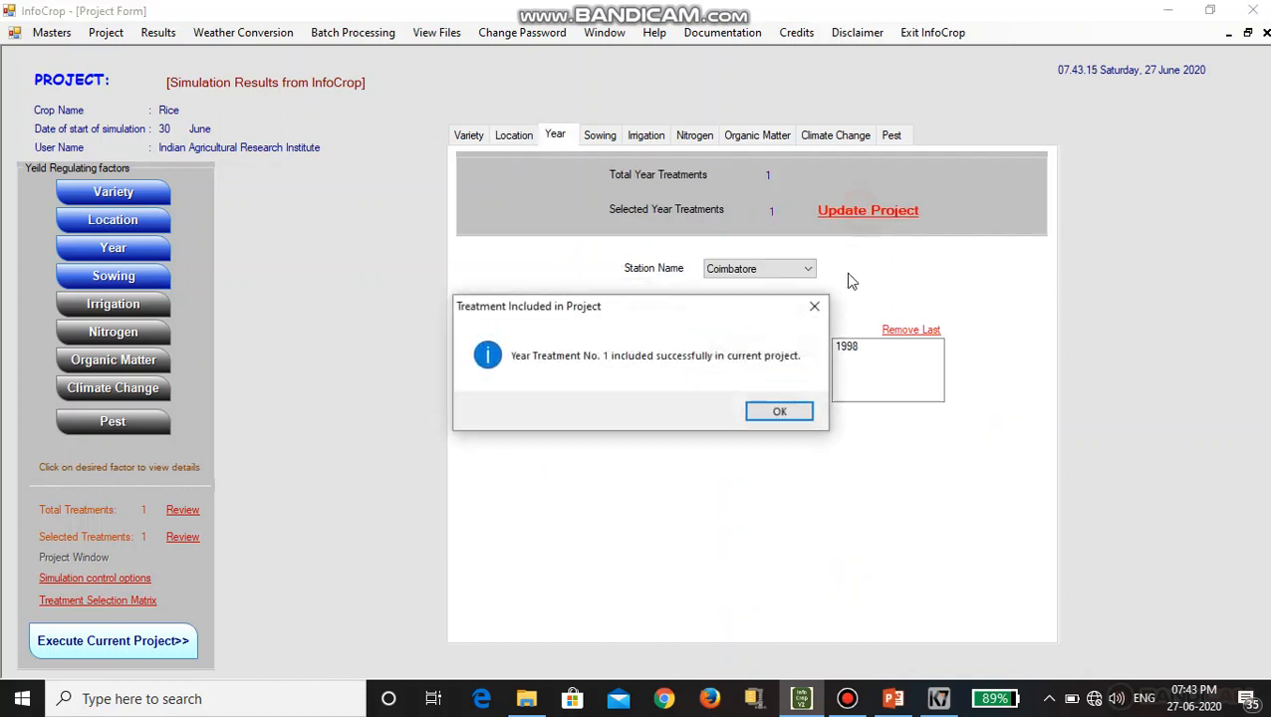
pyautogui.click(790, 419)
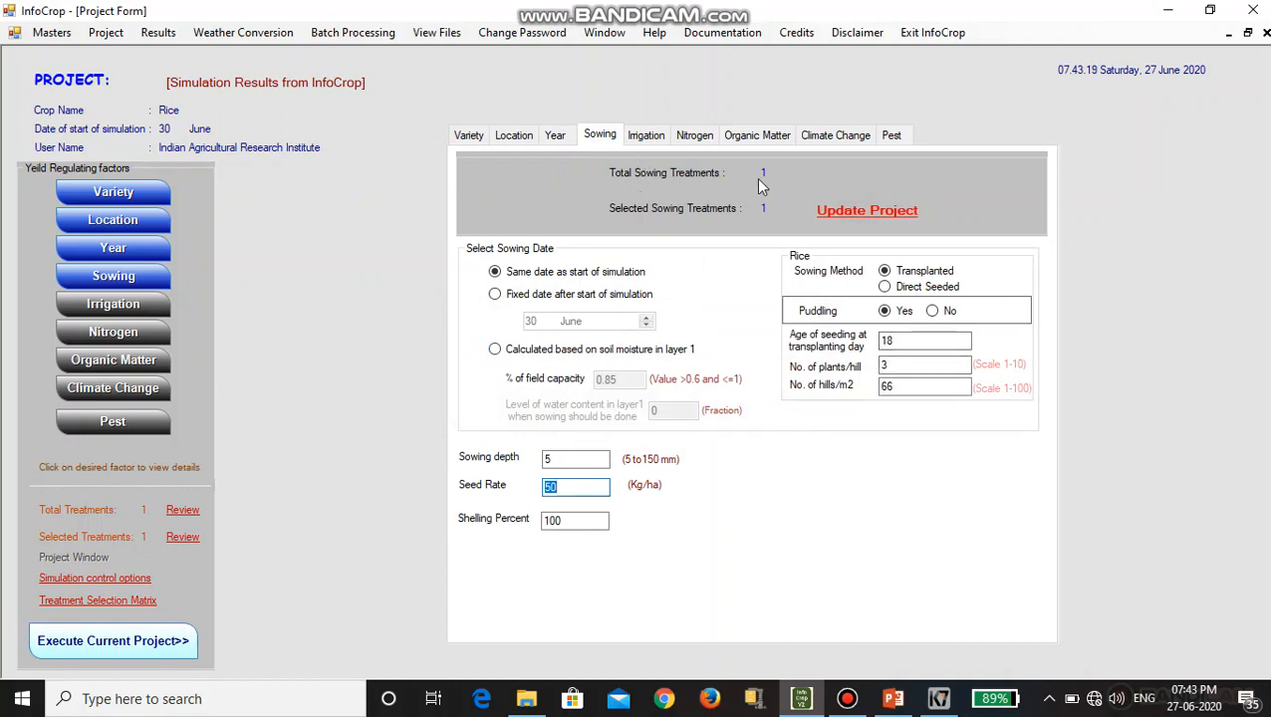
# Include the transplanted sowing treatment and the Penman-Monteith simulation control options in the project
pyautogui.click(840, 210)
pyautogui.click(772, 415)
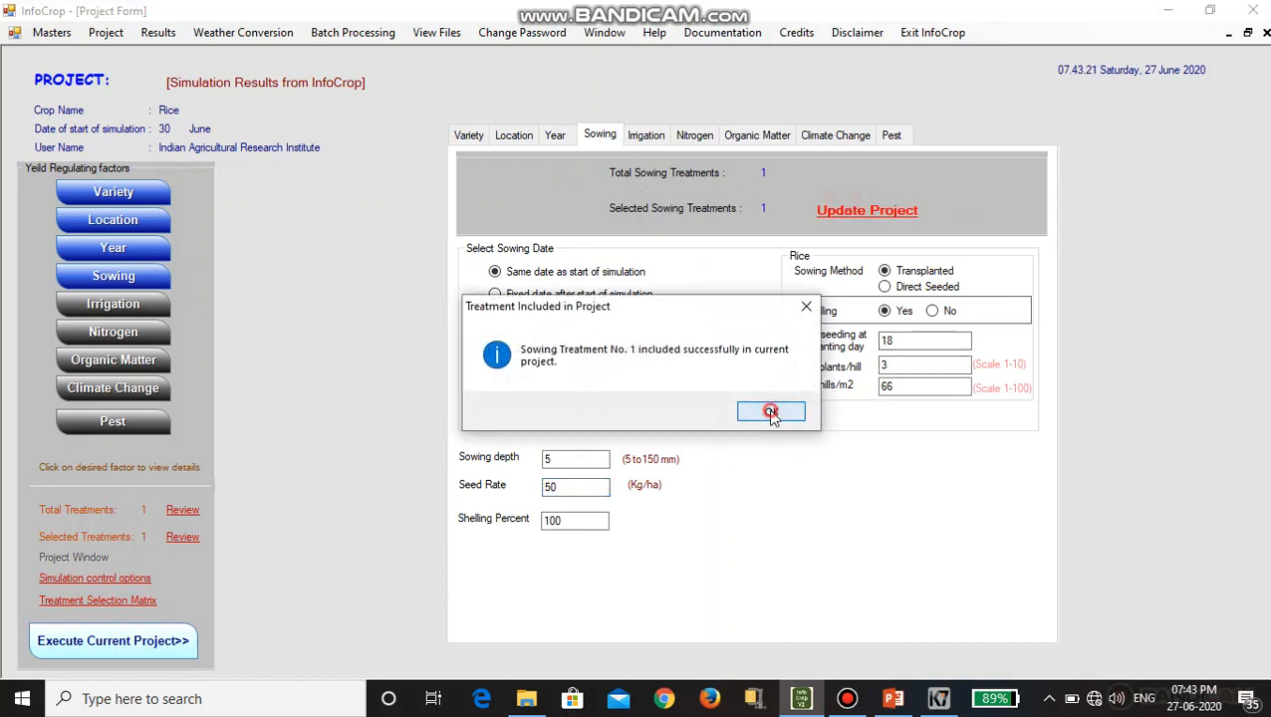
pyautogui.click(787, 429)
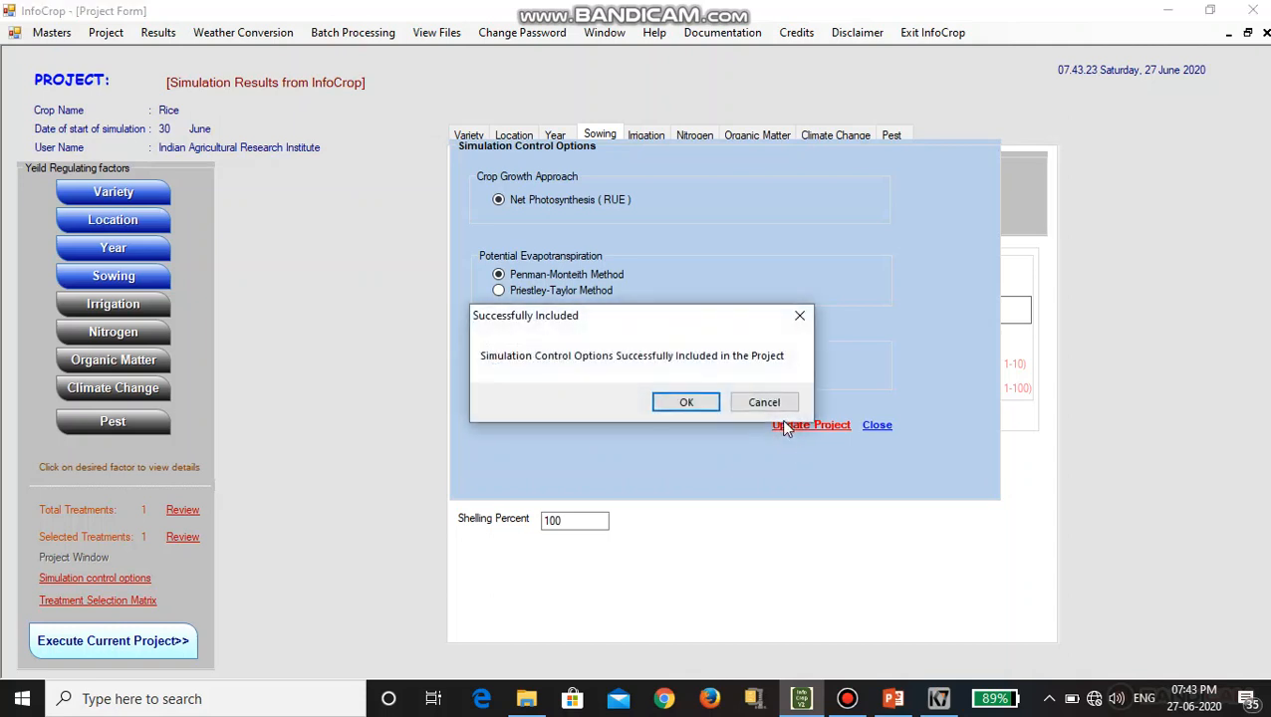
pyautogui.click(687, 405)
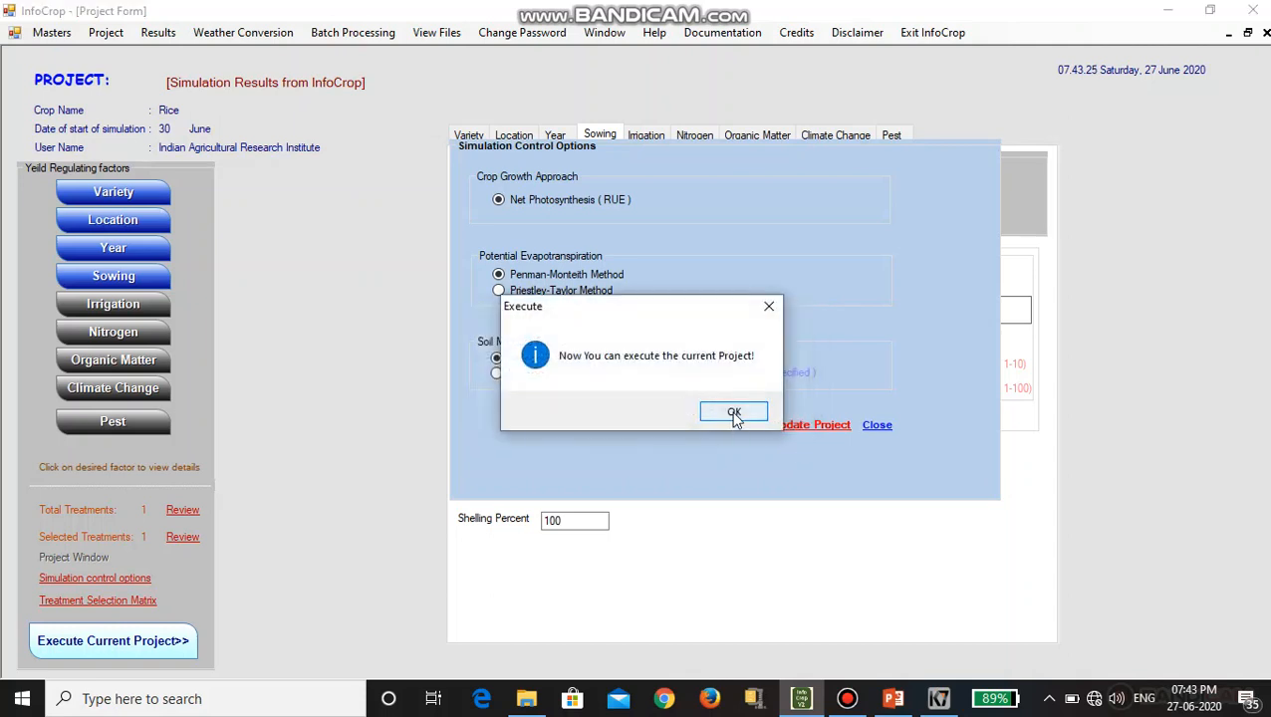
pyautogui.click(733, 413)
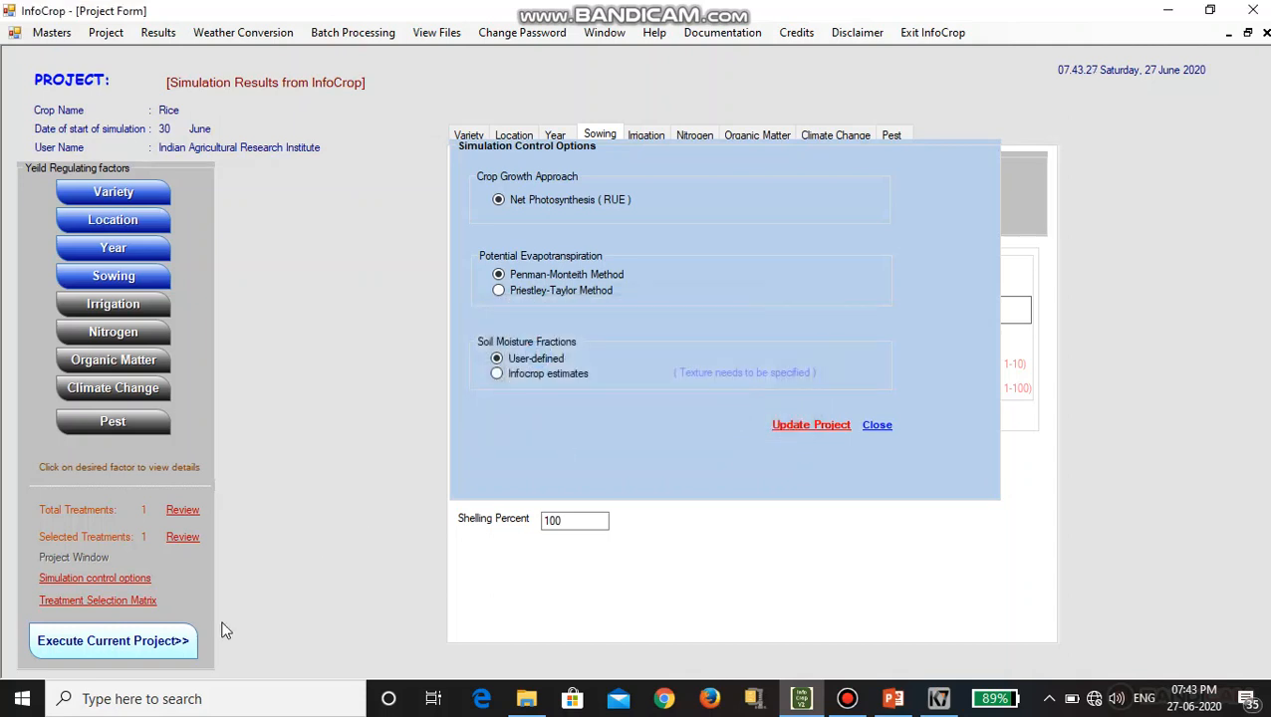
# Execute the project for the Kauveri variety, accept the Priestley-Taylor substitution, and generate its results
pyautogui.click(160, 640)
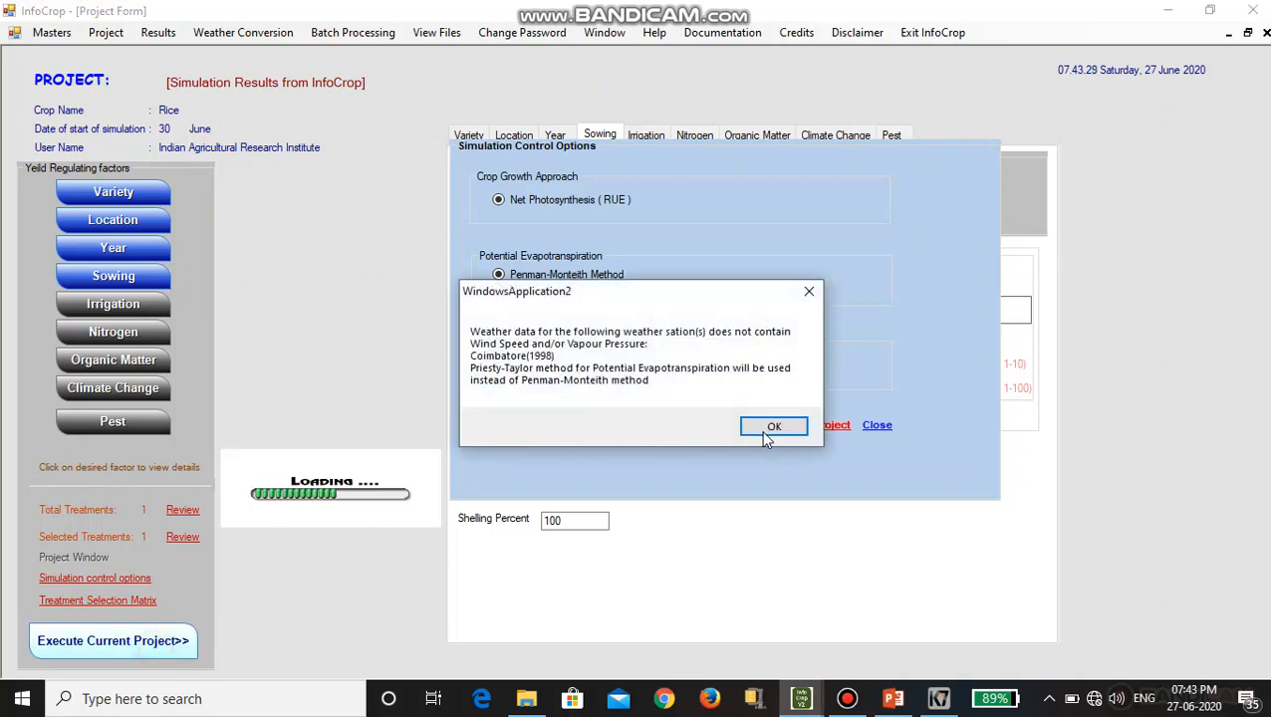
pyautogui.click(765, 436)
pyautogui.click(692, 409)
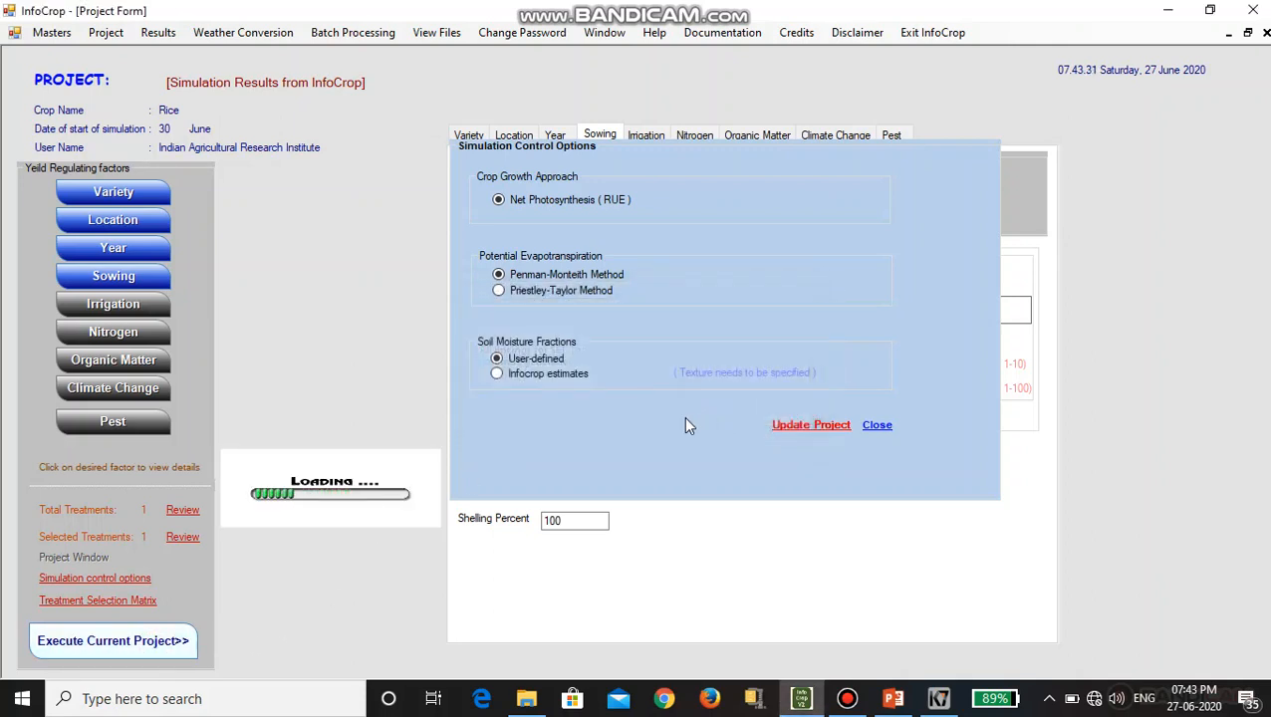
pyautogui.click(681, 403)
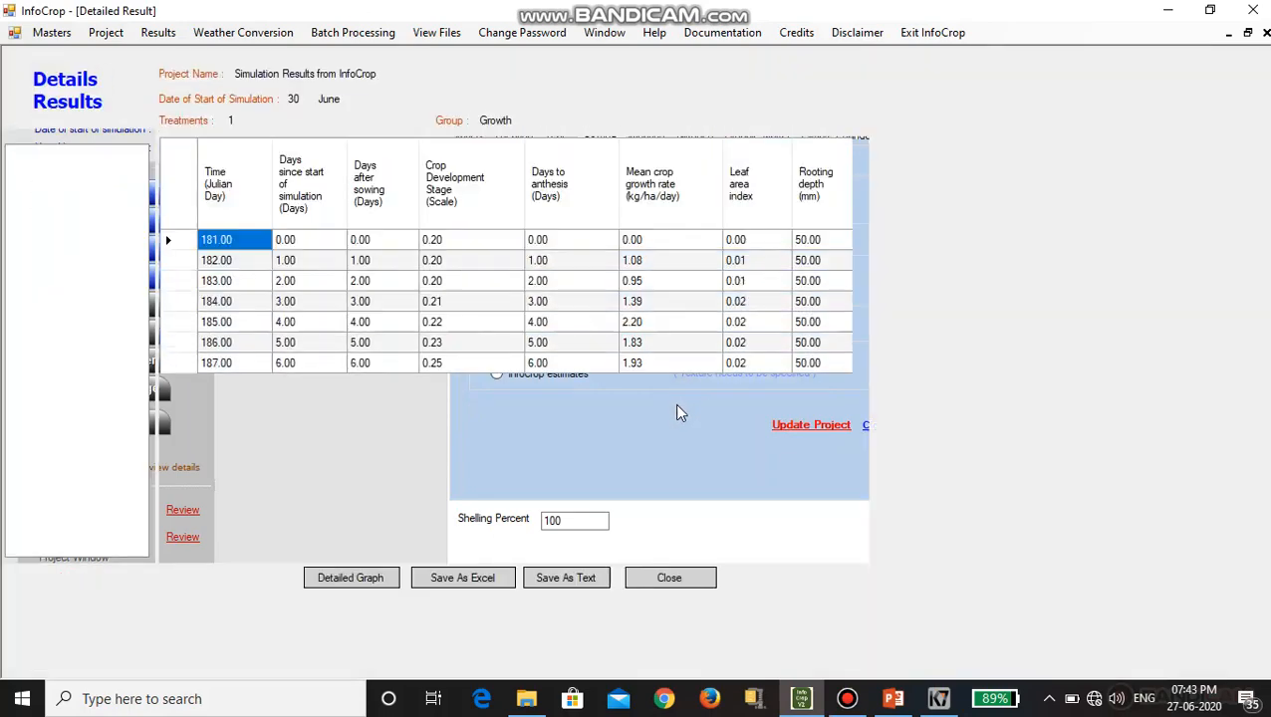
# Examine the economic yield column toward the end of the new results and switch to the problem slide in PowerPoint
pyautogui.moveTo(195, 555); pyautogui.dragTo(262, 558)
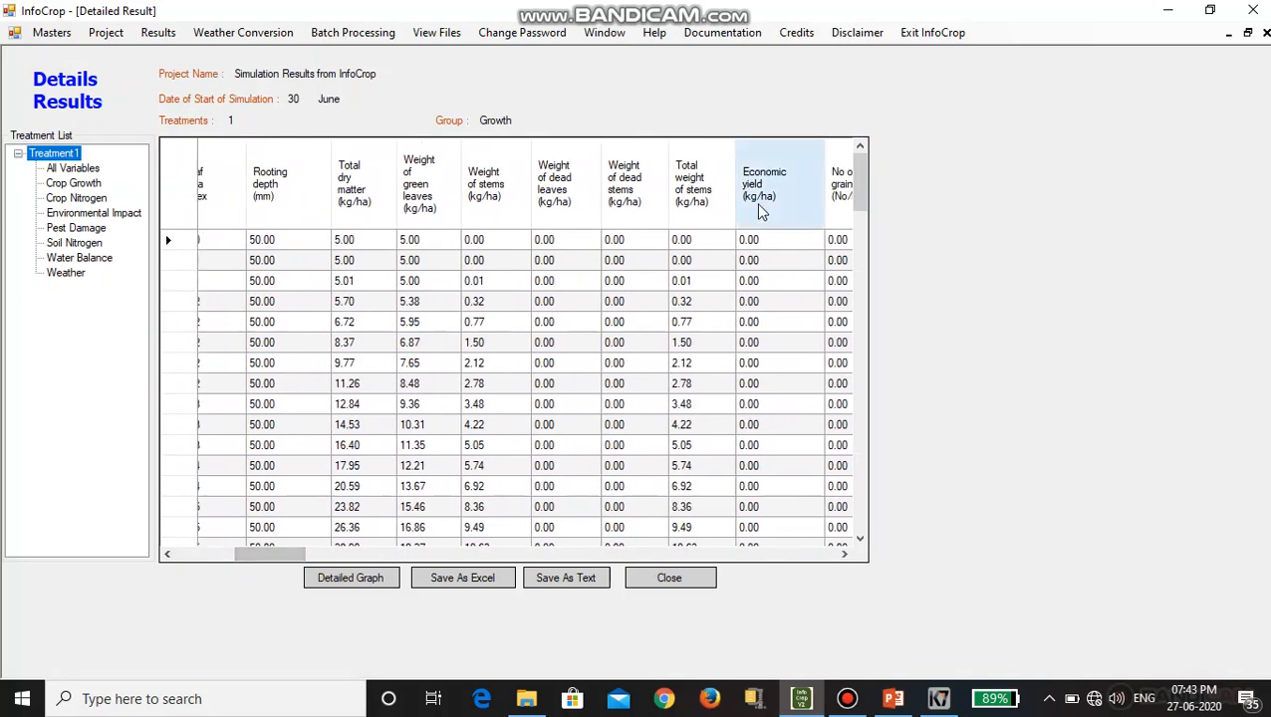
pyautogui.moveTo(860, 185); pyautogui.dragTo(860, 486)
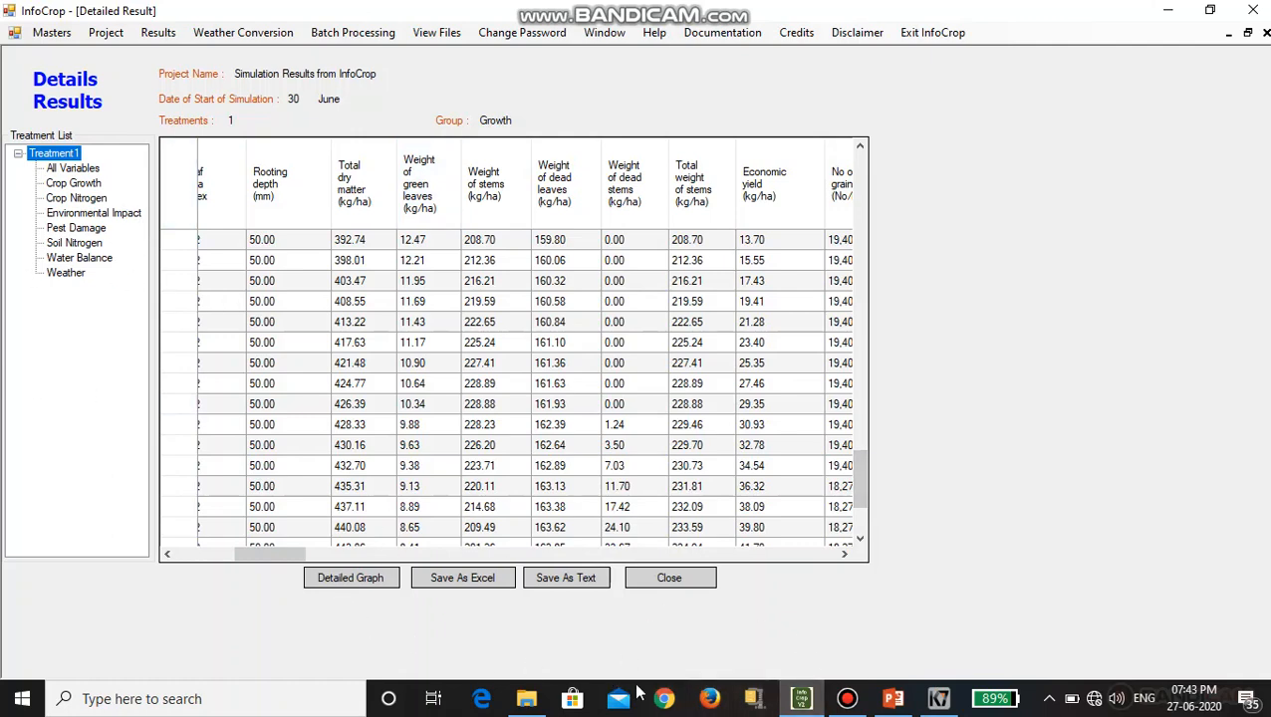
pyautogui.click(895, 704)
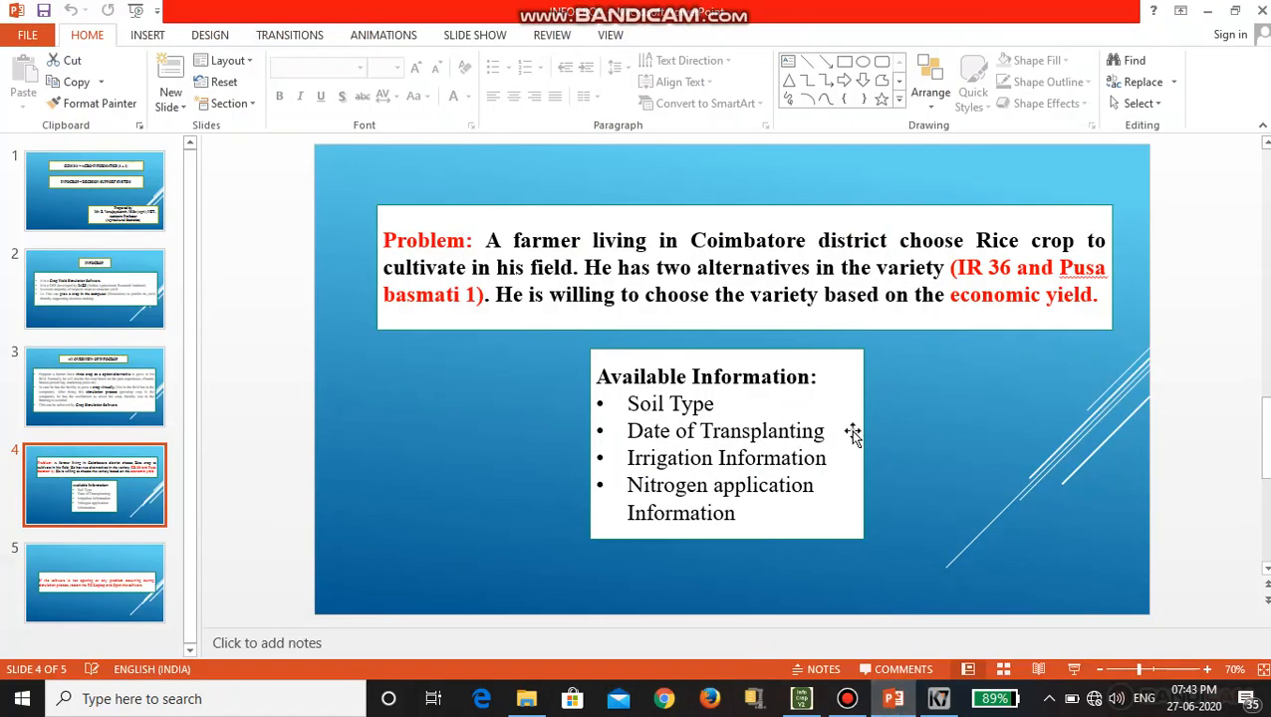